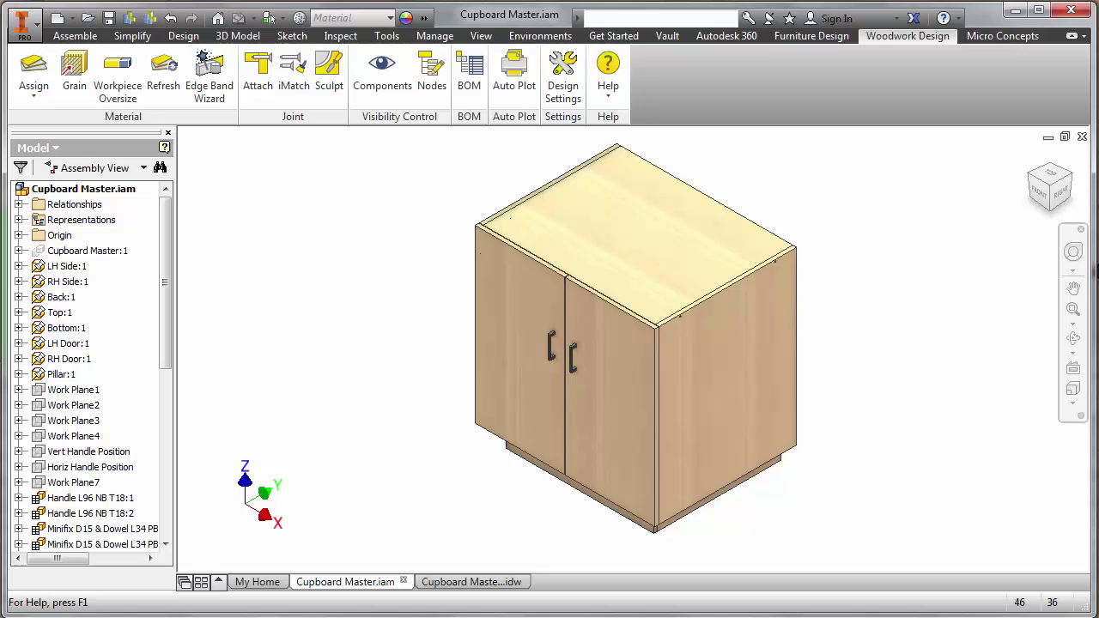
# Switch to the Cupboard Master Traditional drawing and examine the assembly views on its first sheet.
pyautogui.click(471, 584)
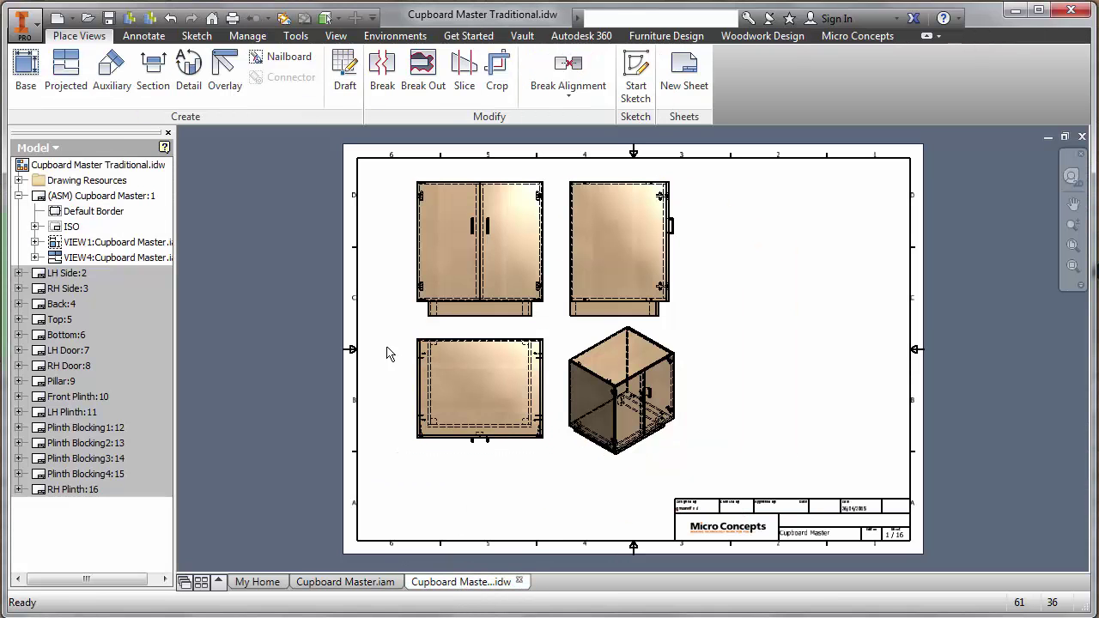
pyautogui.scroll(2, 464, 368)
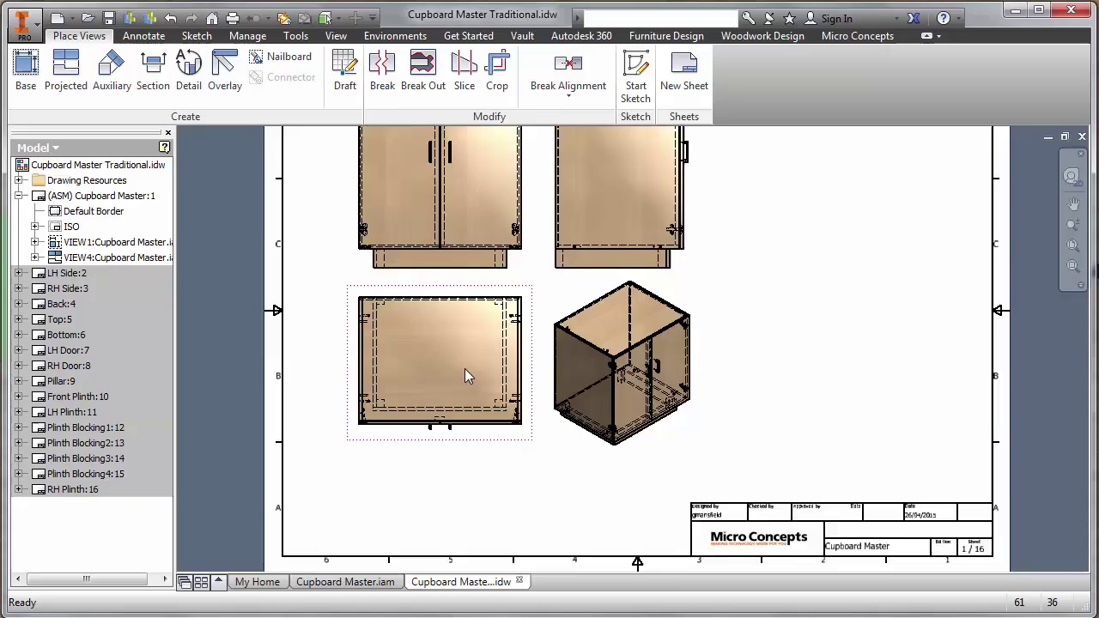
pyautogui.scroll(2, 464, 368)
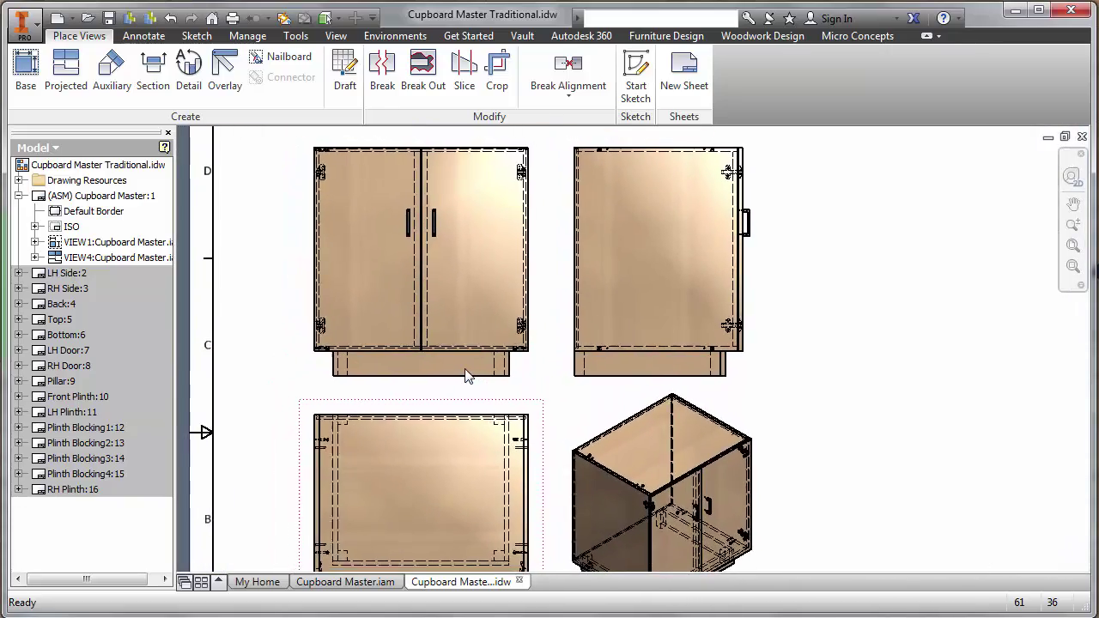
pyautogui.scroll(-1, 448, 352)
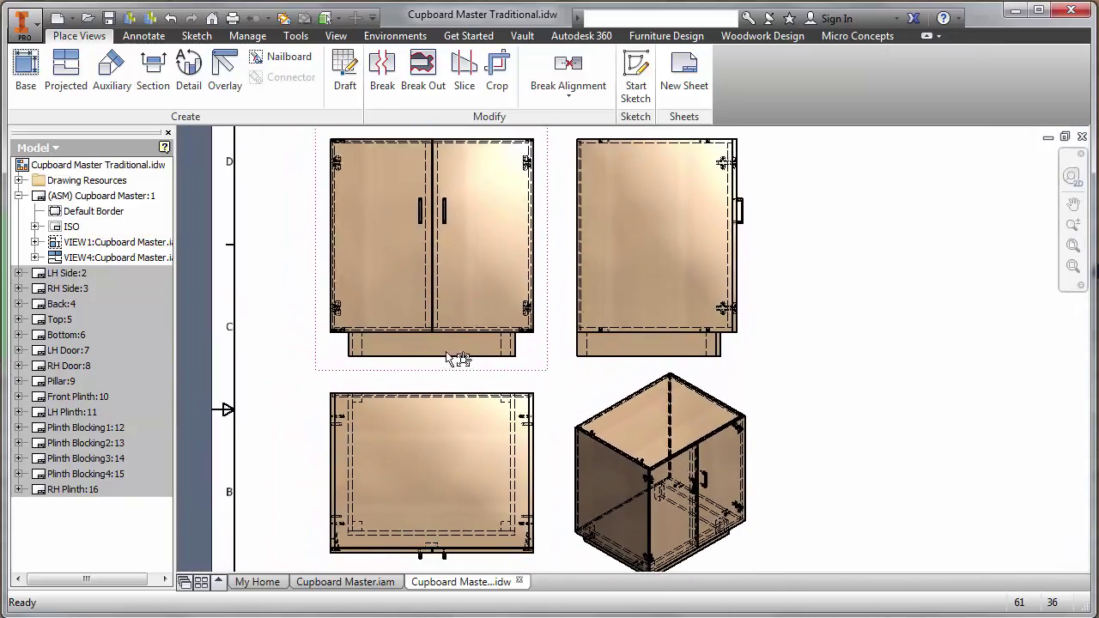
pyautogui.scroll(-3, 445, 351)
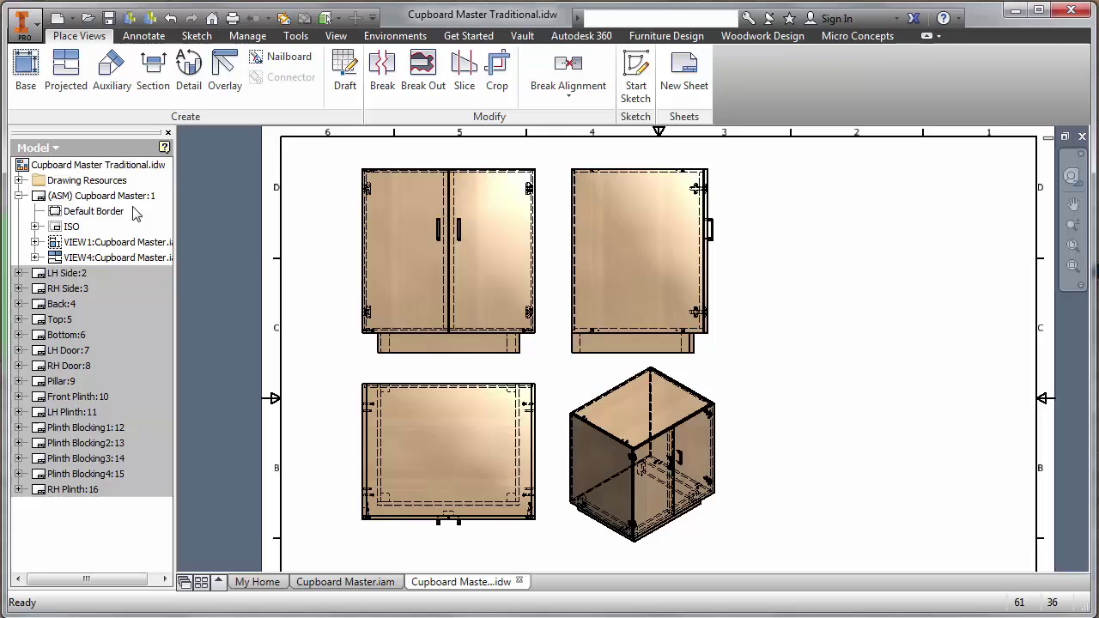
# Look through the component sheets for the RH Side, Back, Bottom, LH Door, RH Door and Pillar.
pyautogui.doubleClick(67, 289)
pyautogui.doubleClick(60, 305)
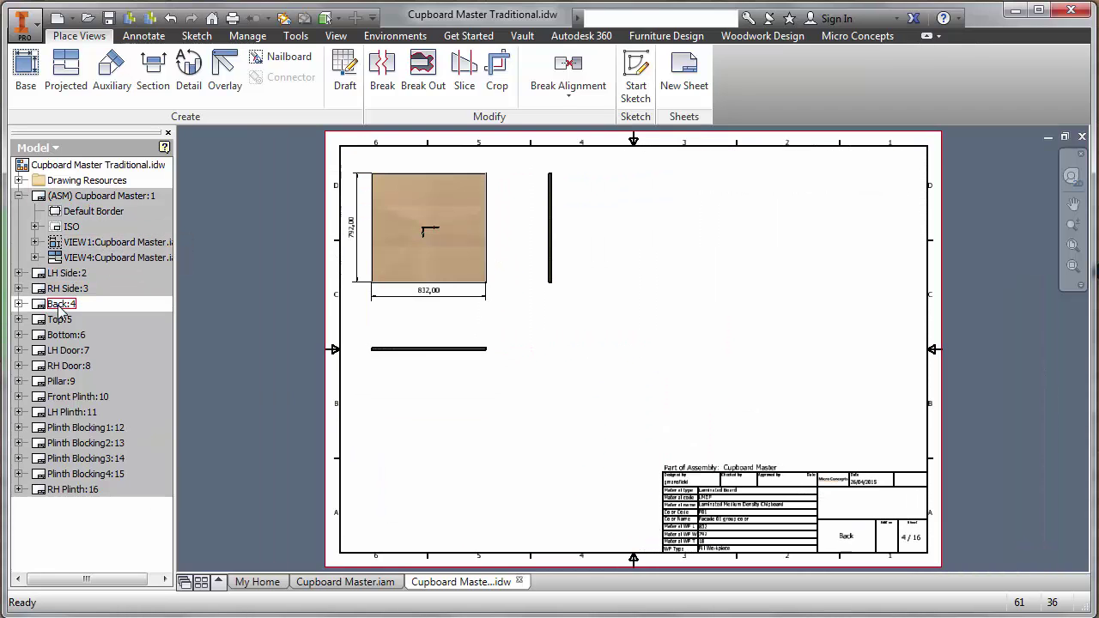
pyautogui.doubleClick(58, 335)
pyautogui.doubleClick(55, 350)
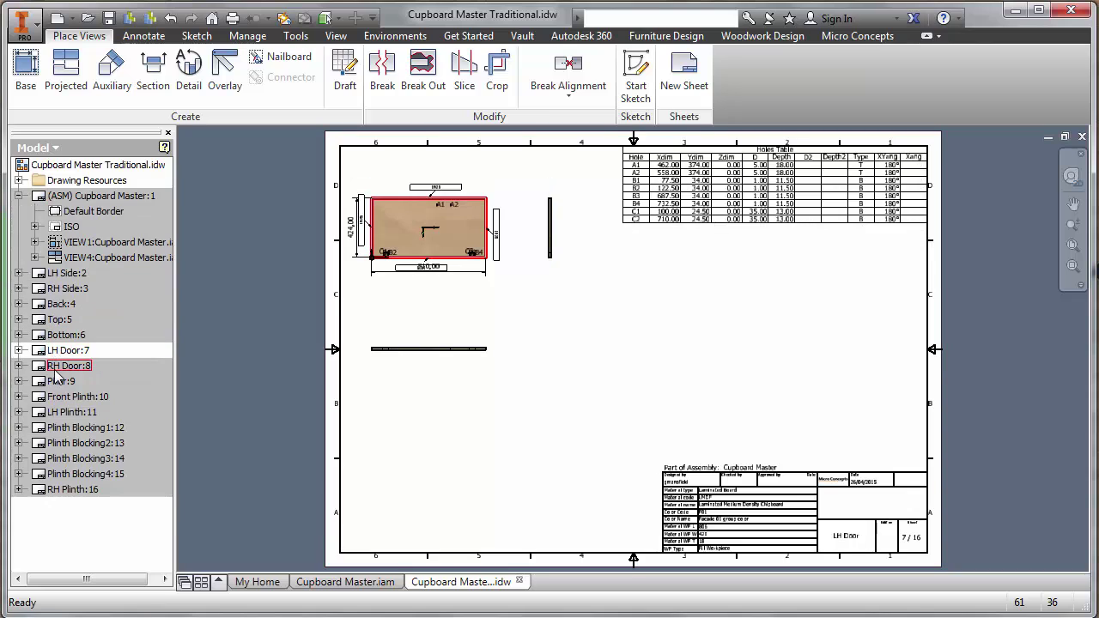
pyautogui.doubleClick(55, 366)
pyautogui.doubleClick(57, 381)
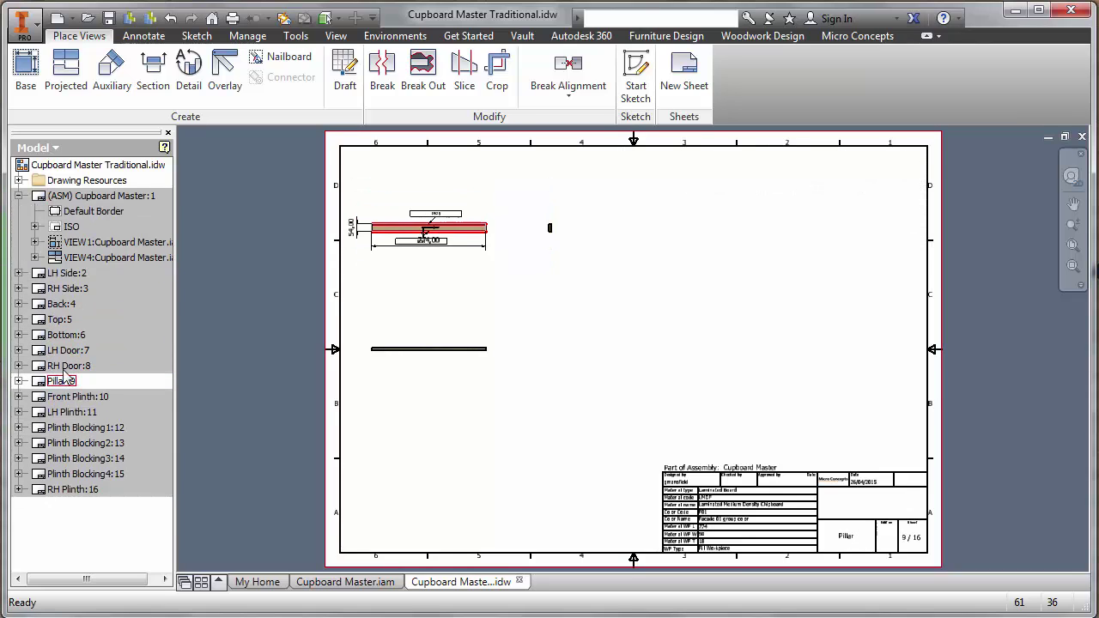
# Open the LH Side sheet and examine its holes table.
pyautogui.doubleClick(65, 273)
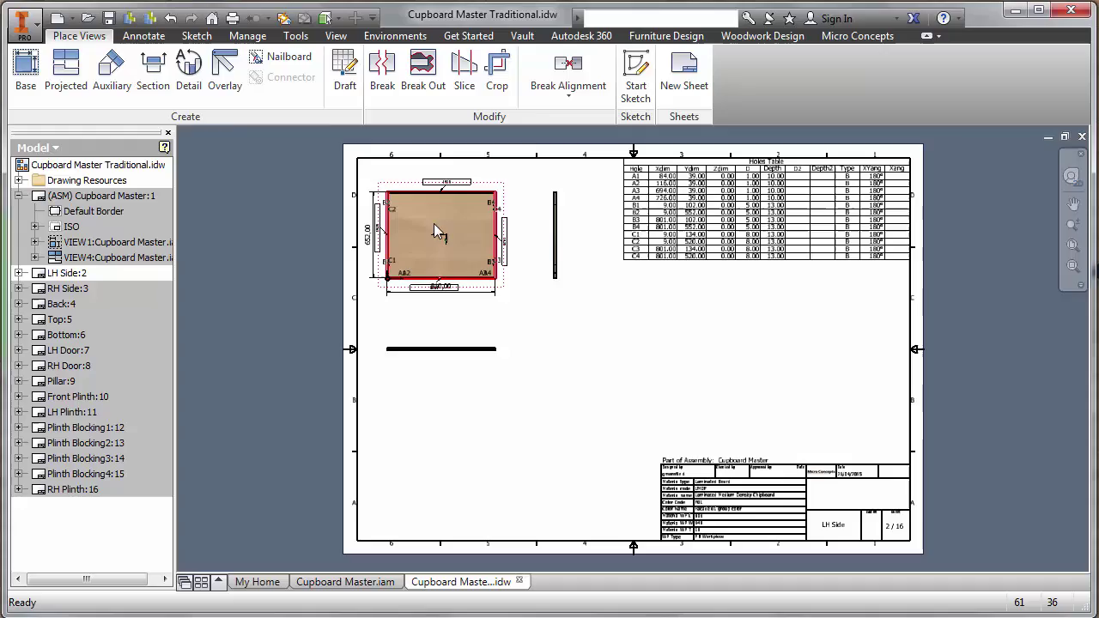
pyautogui.scroll(-4, 557, 240)
pyautogui.moveTo(545, 268); pyautogui.dragTo(331, 269, button='middle')
pyautogui.click(725, 350)
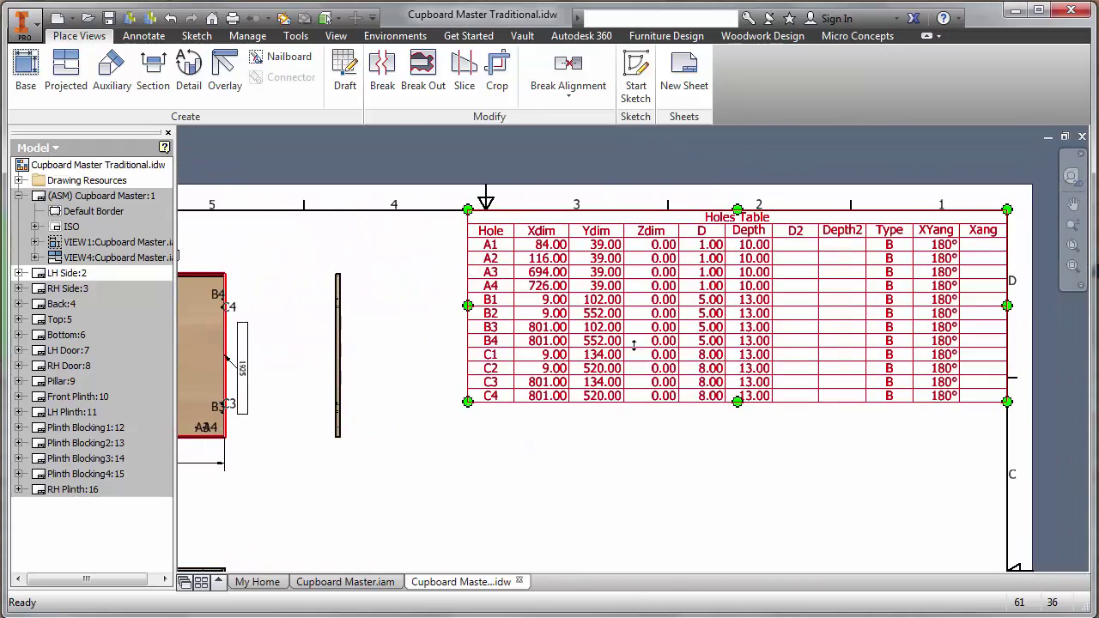
pyautogui.click(545, 336)
# Examine the LH Side panel view, including its edge callouts, hole labels, origin marker, overall dimensions and projected side view.
pyautogui.scroll(3, 545, 335)
pyautogui.scroll(-3, 549, 335)
pyautogui.scroll(-5, 543, 334)
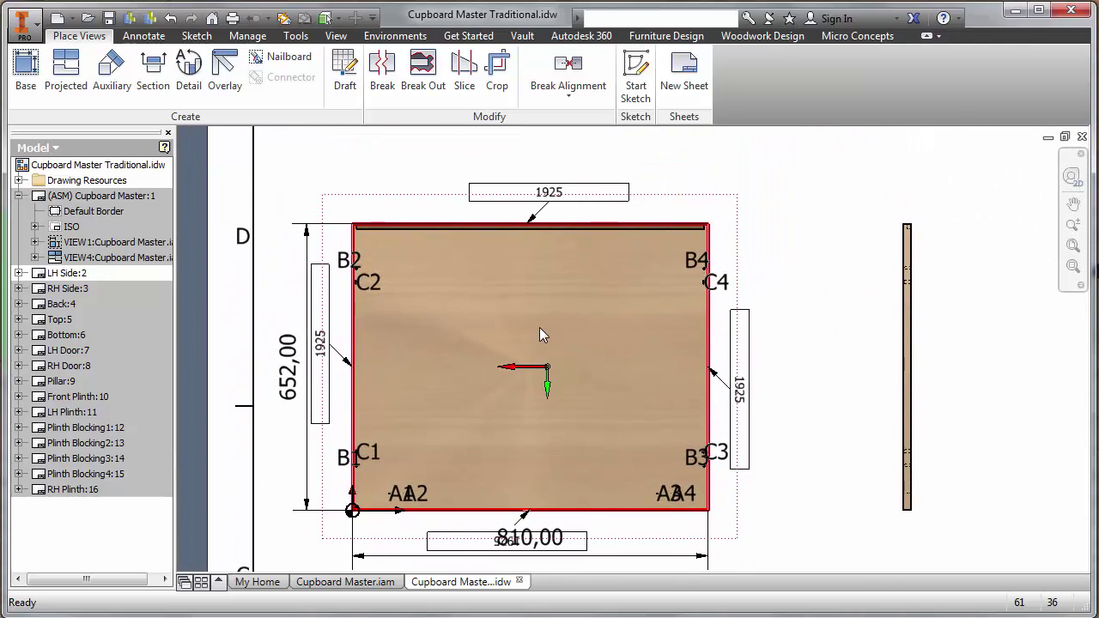
pyautogui.scroll(-5, 541, 334)
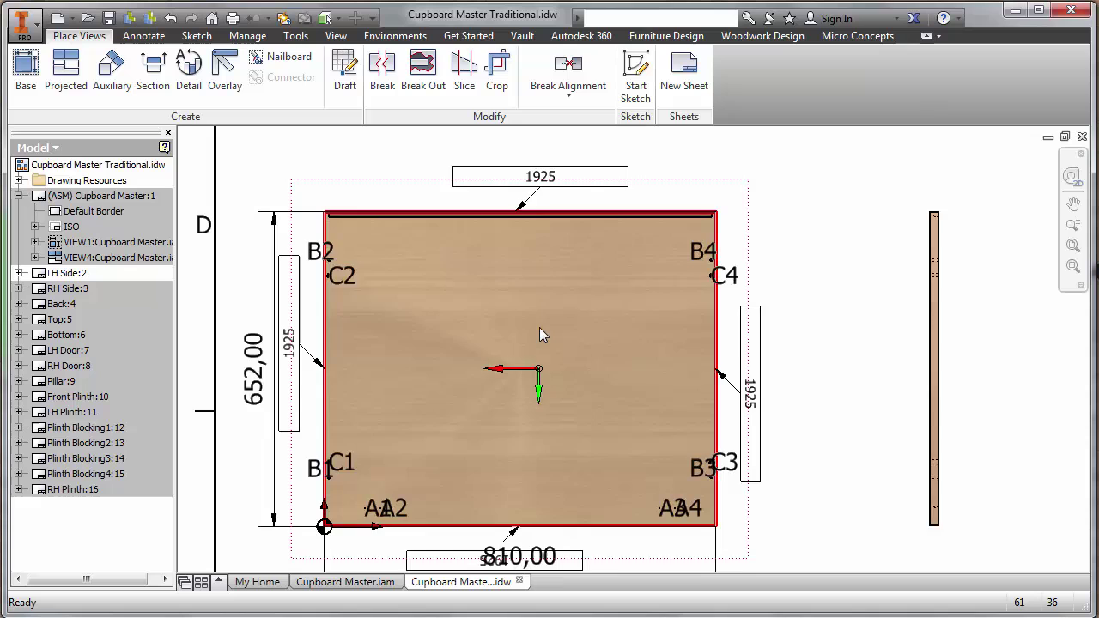
pyautogui.scroll(-4, 539, 333)
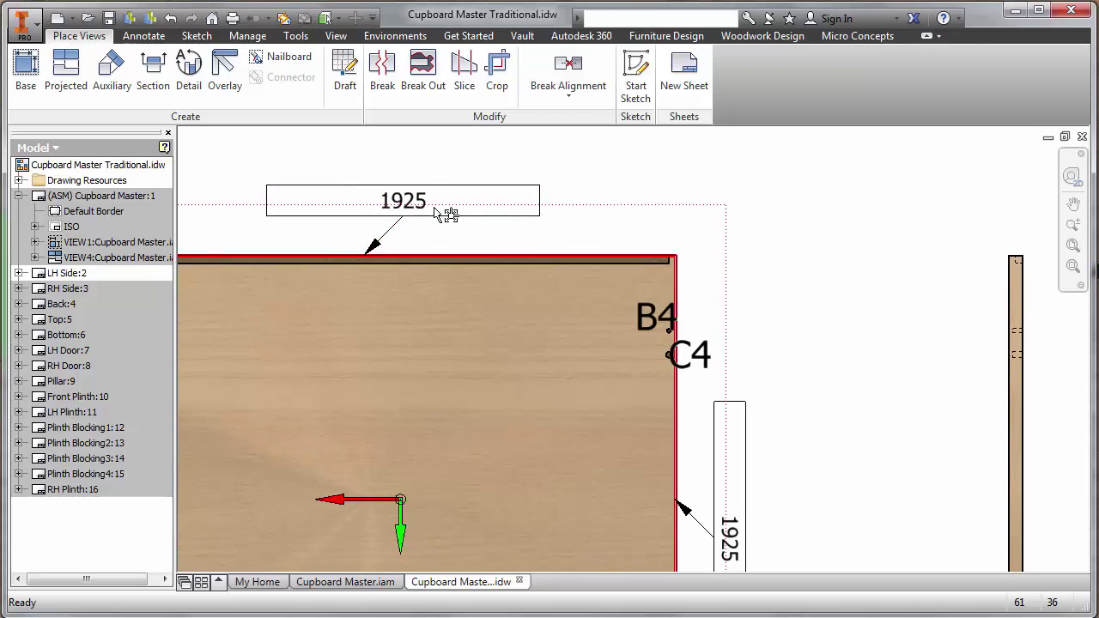
pyautogui.scroll(2, 522, 215)
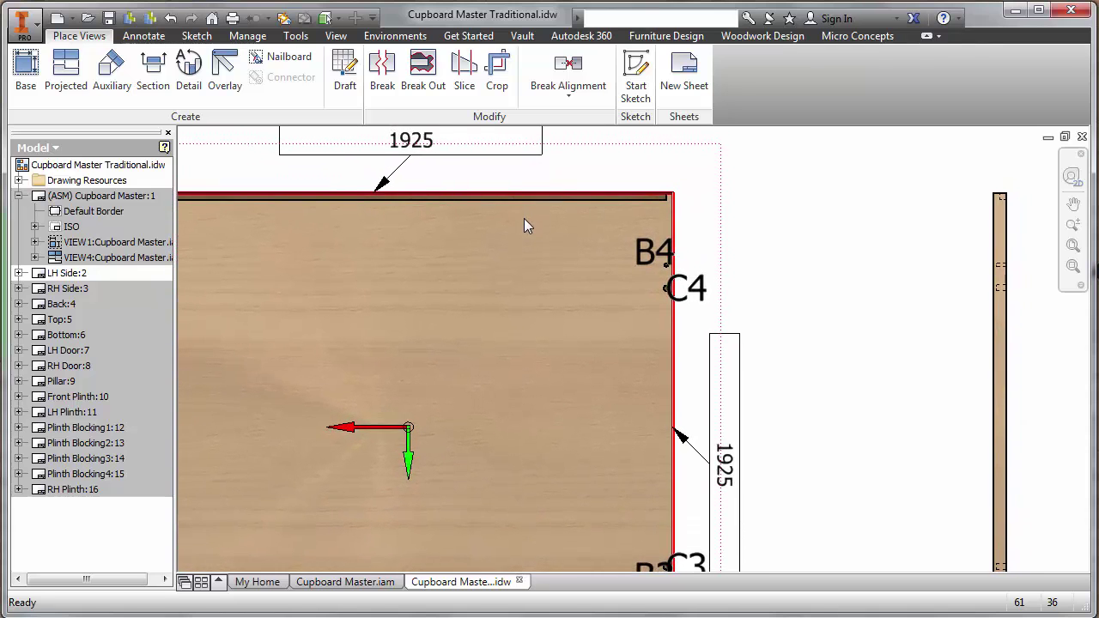
pyautogui.scroll(2, 540, 253)
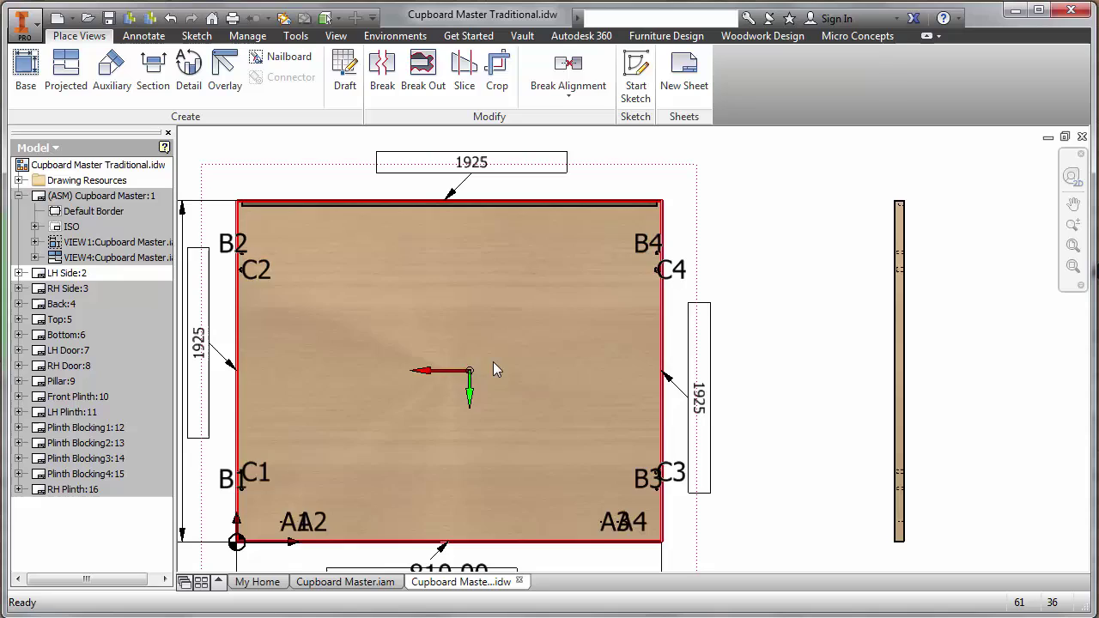
pyautogui.scroll(1, 498, 361)
pyautogui.scroll(2, 497, 359)
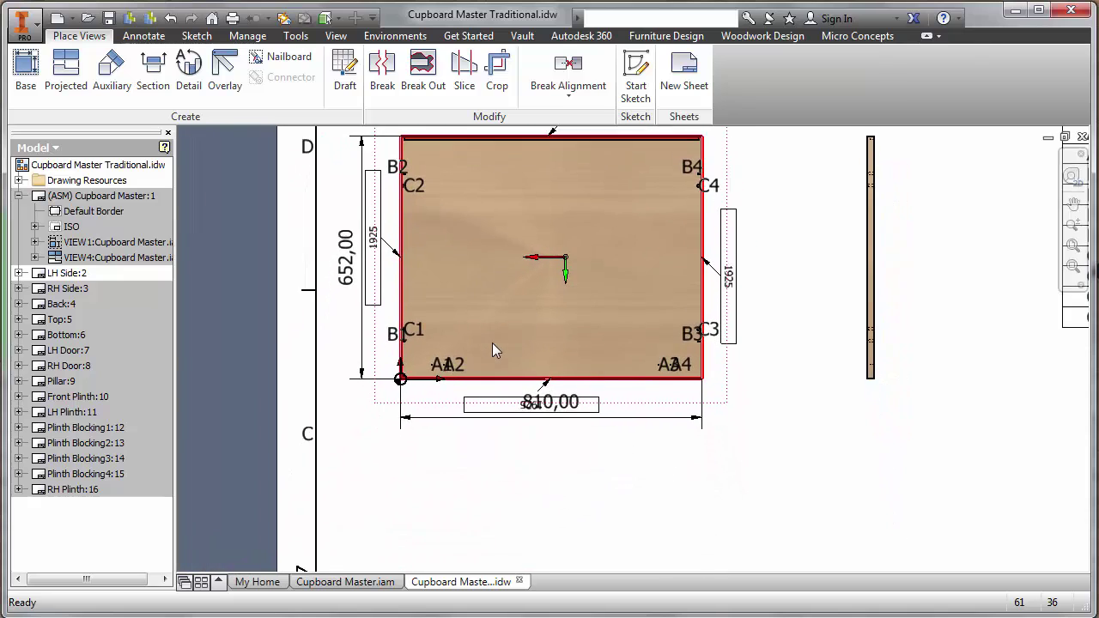
pyautogui.scroll(-1, 464, 371)
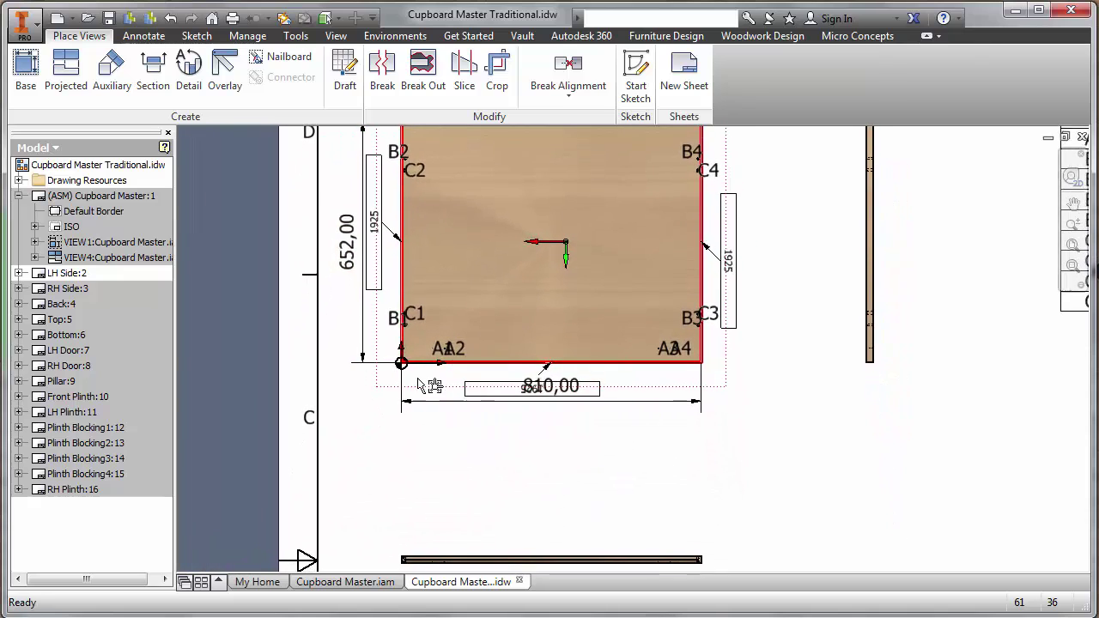
pyautogui.scroll(2, 460, 371)
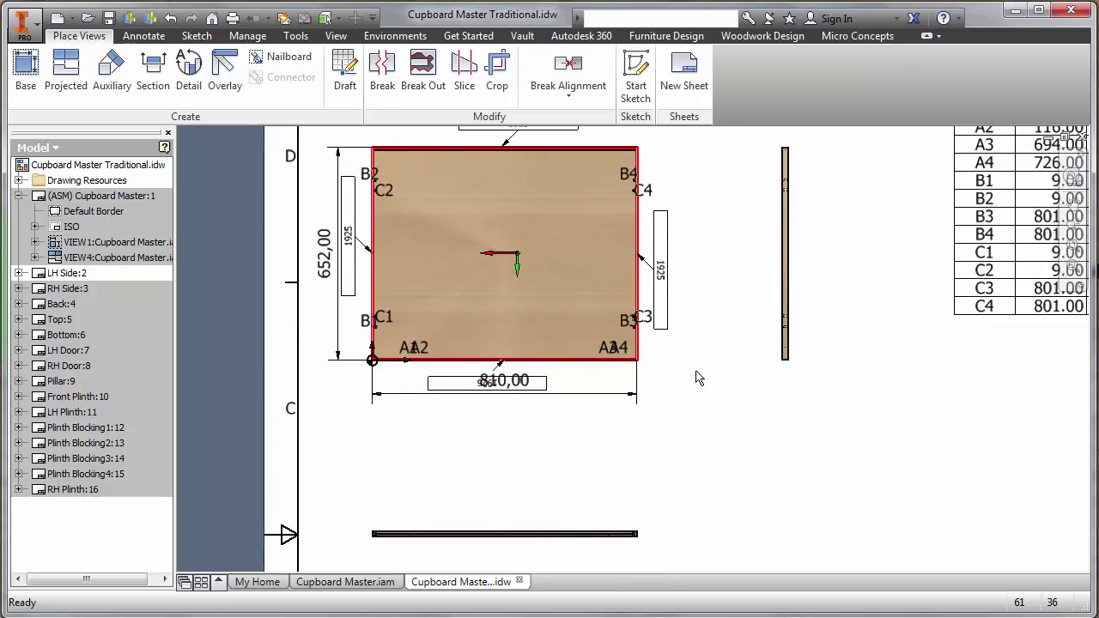
pyautogui.scroll(1, 516, 364)
pyautogui.scroll(2, 694, 380)
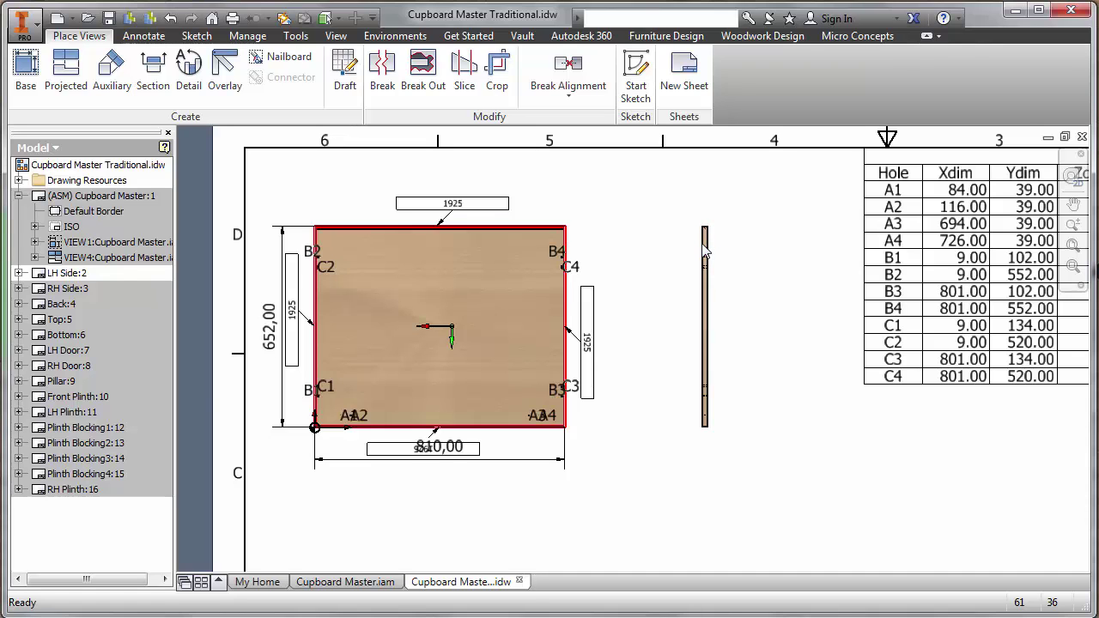
pyautogui.press('Home')
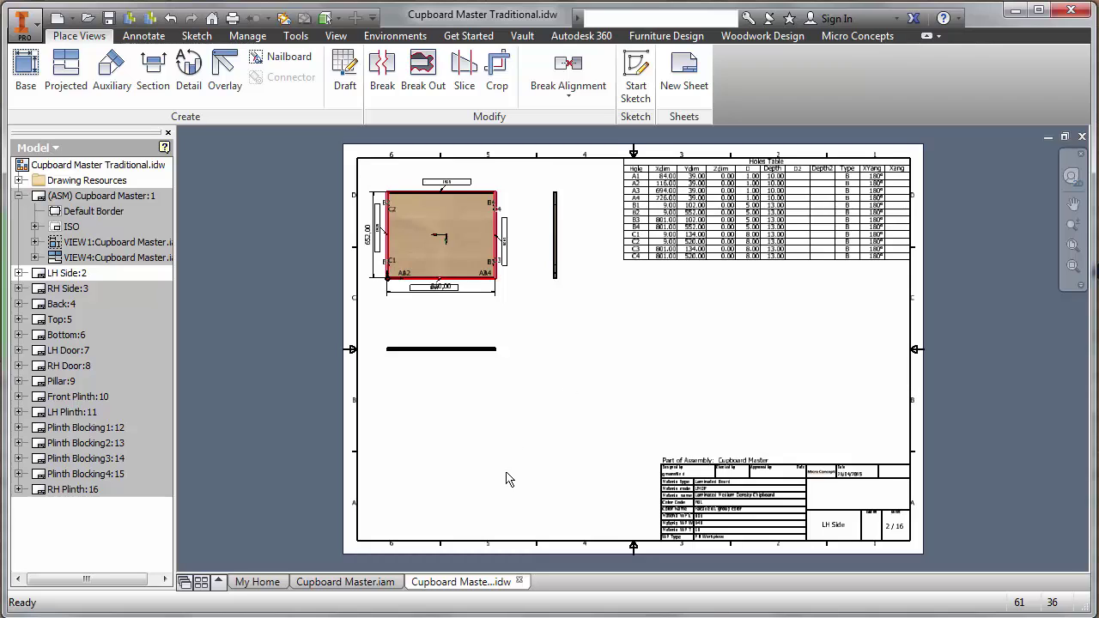
# Return to the Cupboard Master assembly, start Auto Plot and browse for a template file.
pyautogui.click(382, 585)
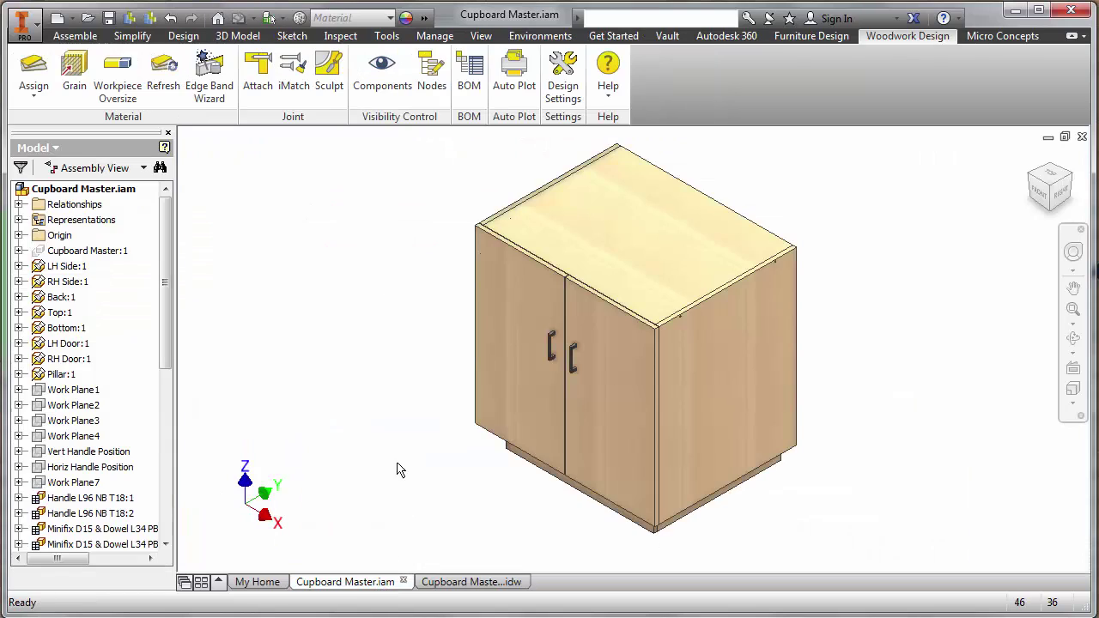
pyautogui.click(517, 85)
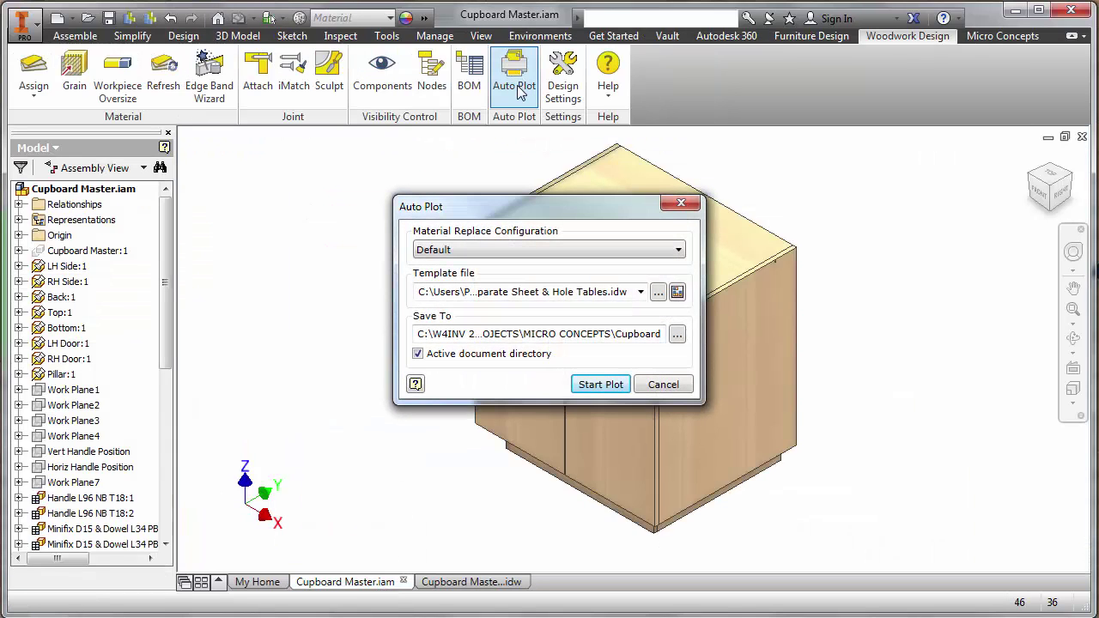
pyautogui.click(658, 293)
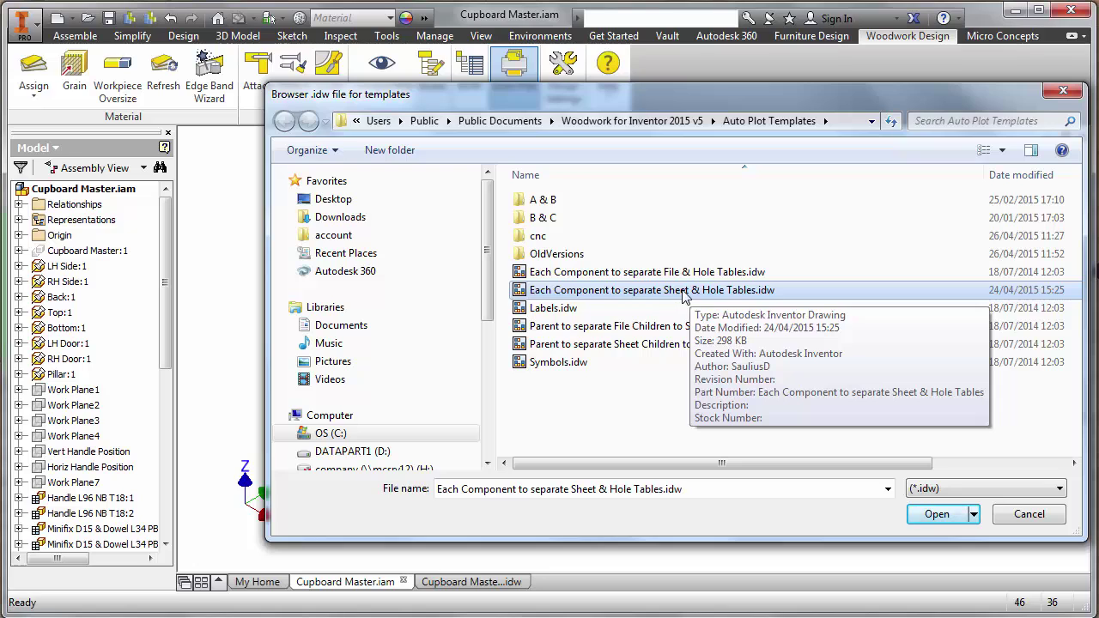
# Duplicate the template "Each Component to separate Sheet & Hole Tables.idw" within the Auto Plot Templates folder.
pyautogui.rightClick(683, 294)
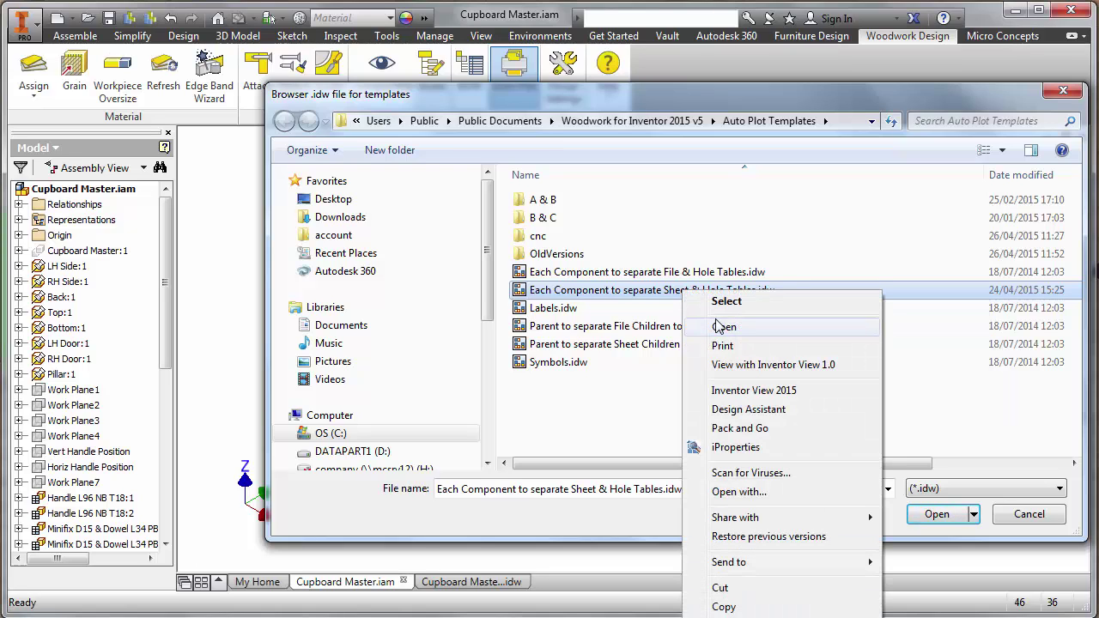
pyautogui.click(725, 606)
pyautogui.rightClick(697, 385)
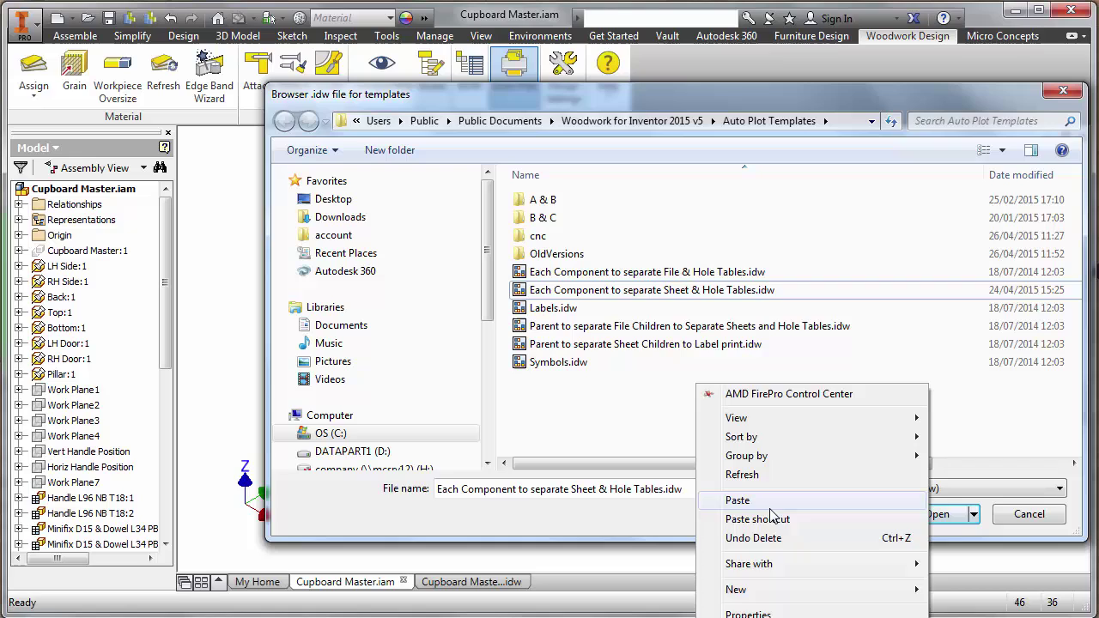
pyautogui.click(737, 500)
# Rename the copied template file as "Template for CNC.idw".
pyautogui.rightClick(752, 291)
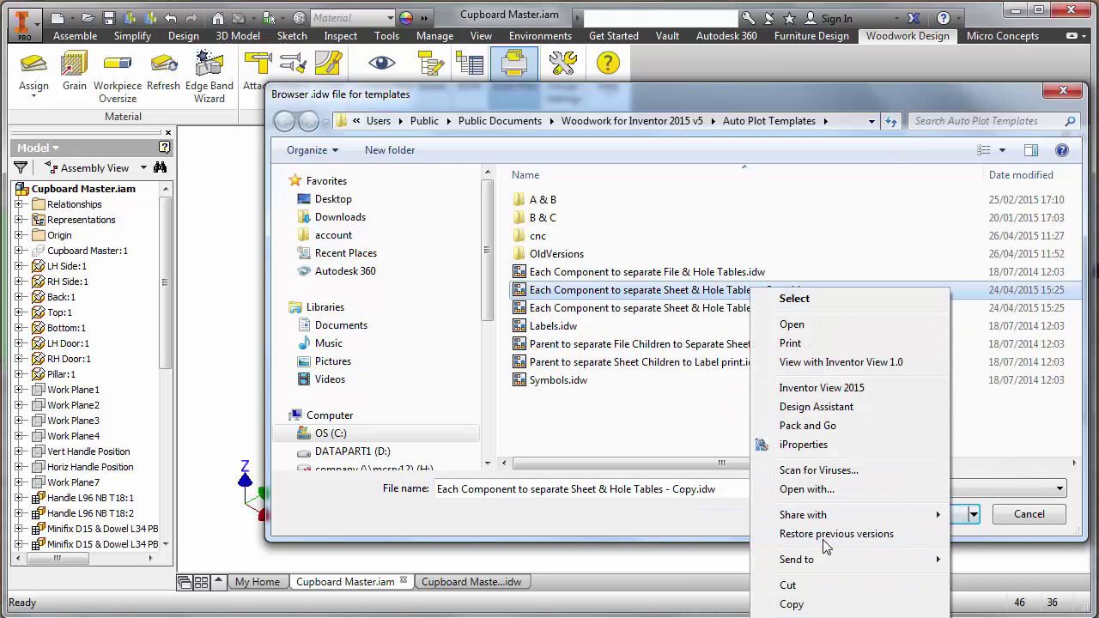
pyautogui.write('m')
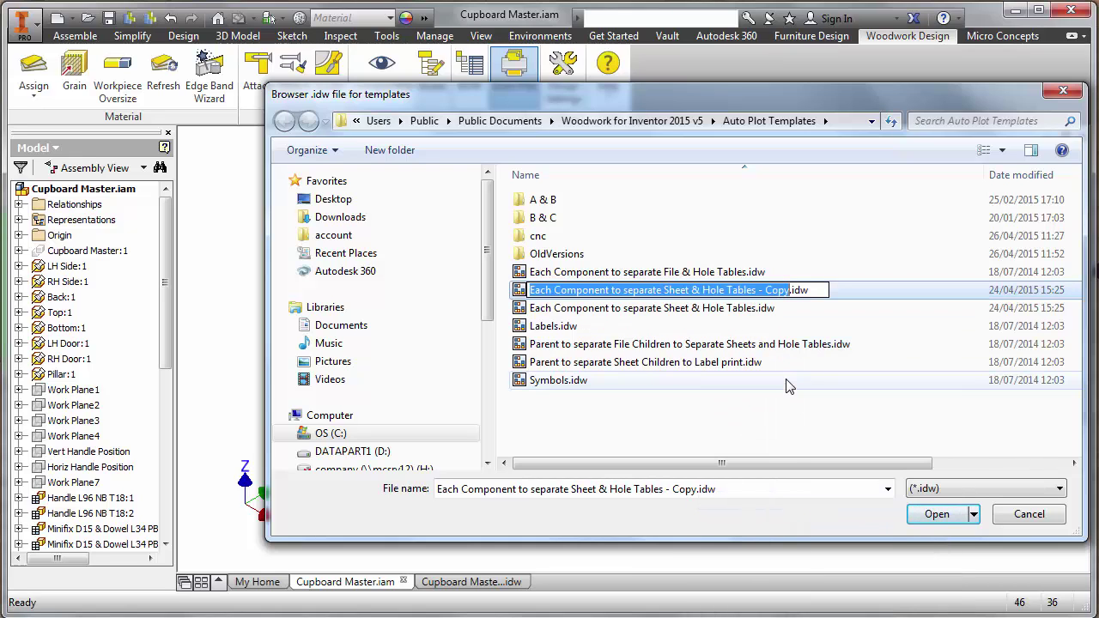
pyautogui.write('Template')
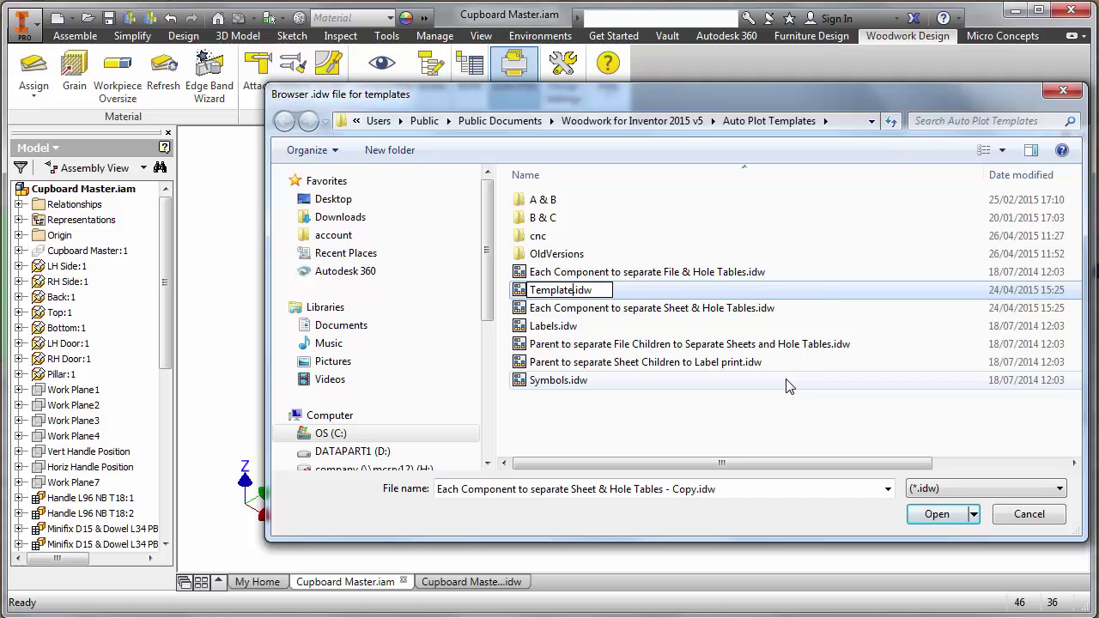
pyautogui.write(' for CNC')
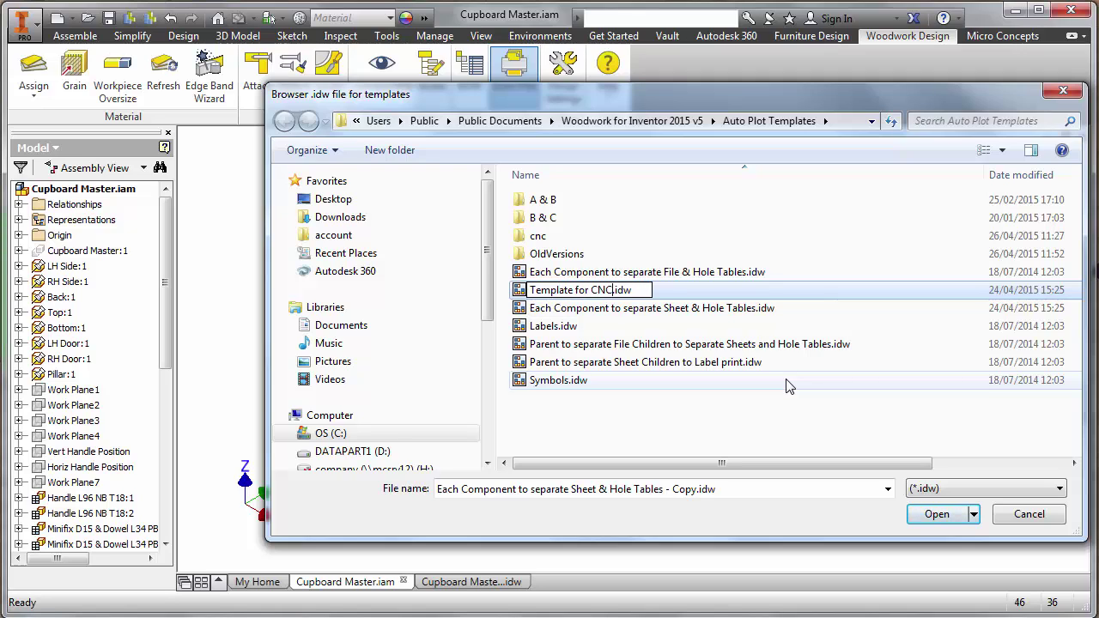
pyautogui.press('Return')
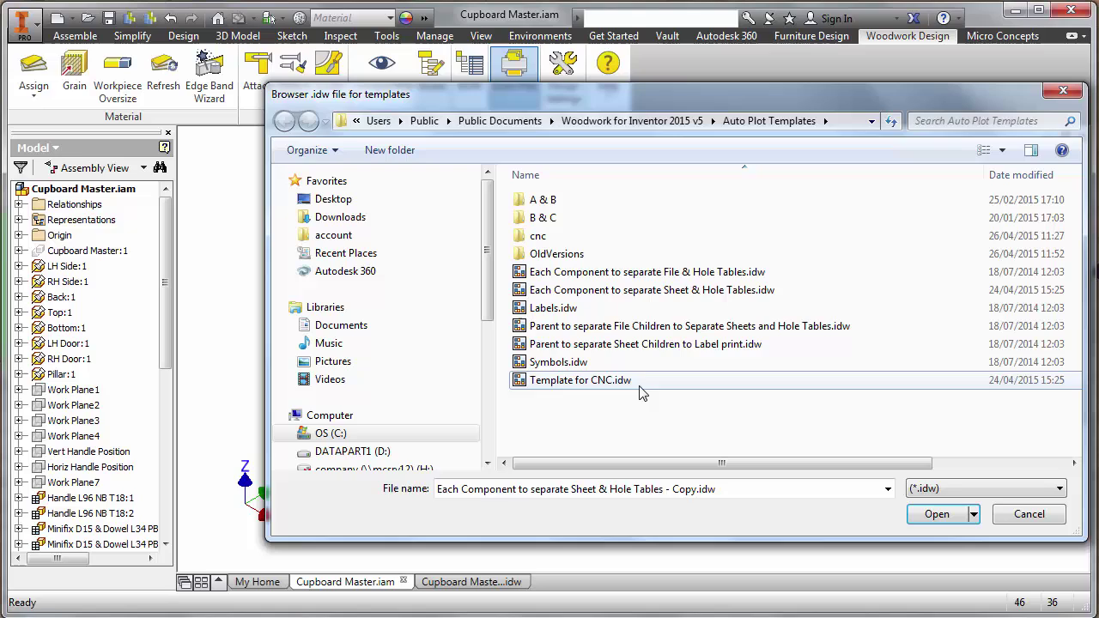
# Set "Template for CNC.idw" as the Auto Plot template file and open it for editing.
pyautogui.click(583, 386)
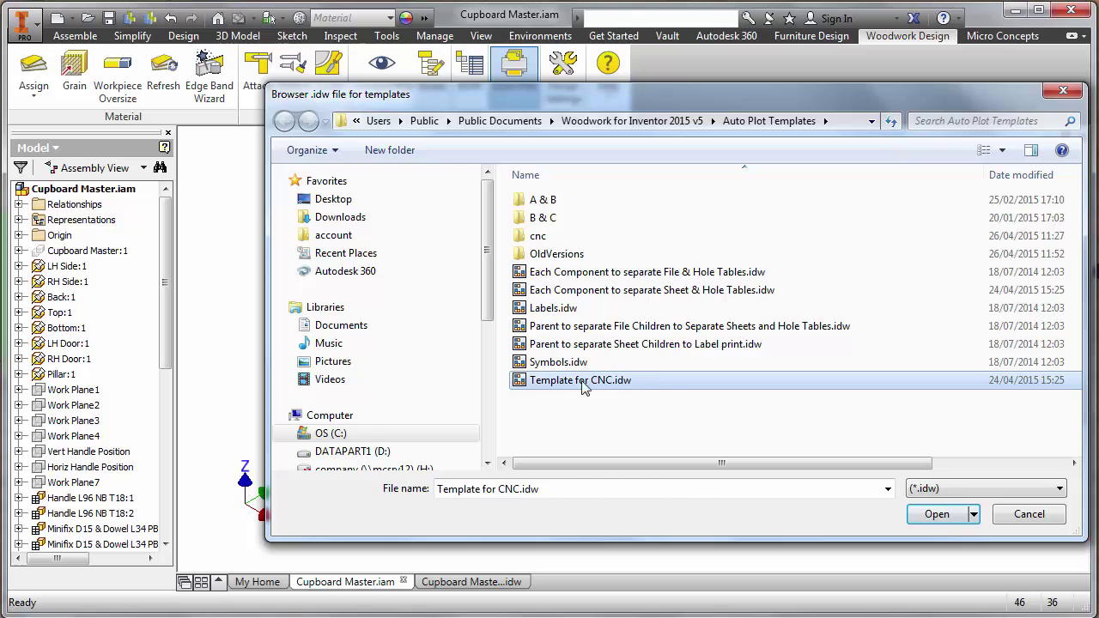
pyautogui.click(938, 514)
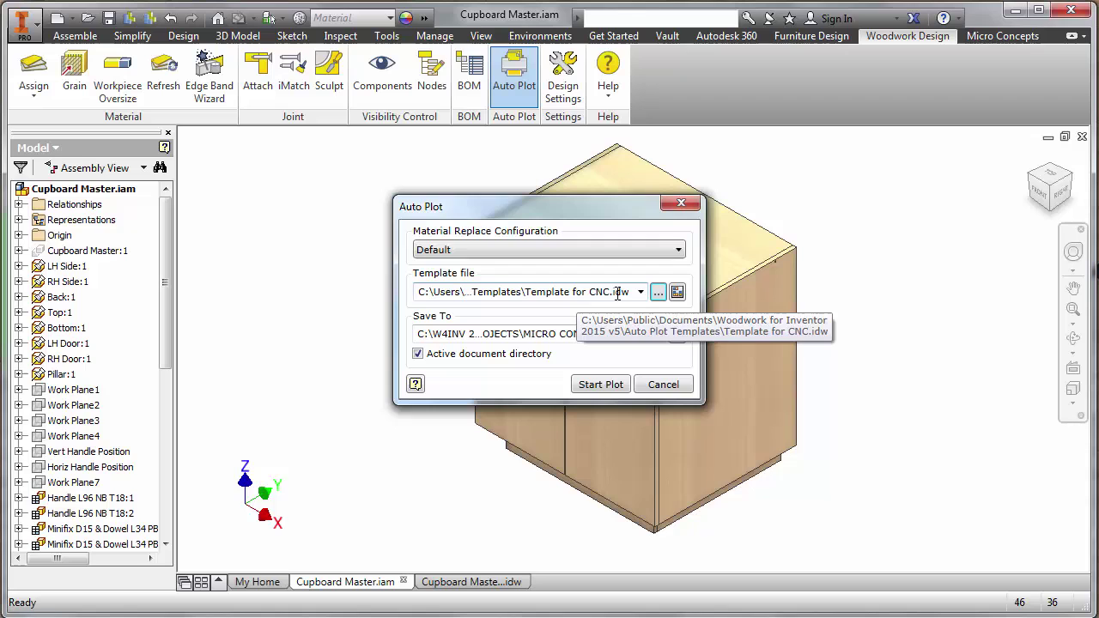
pyautogui.click(678, 292)
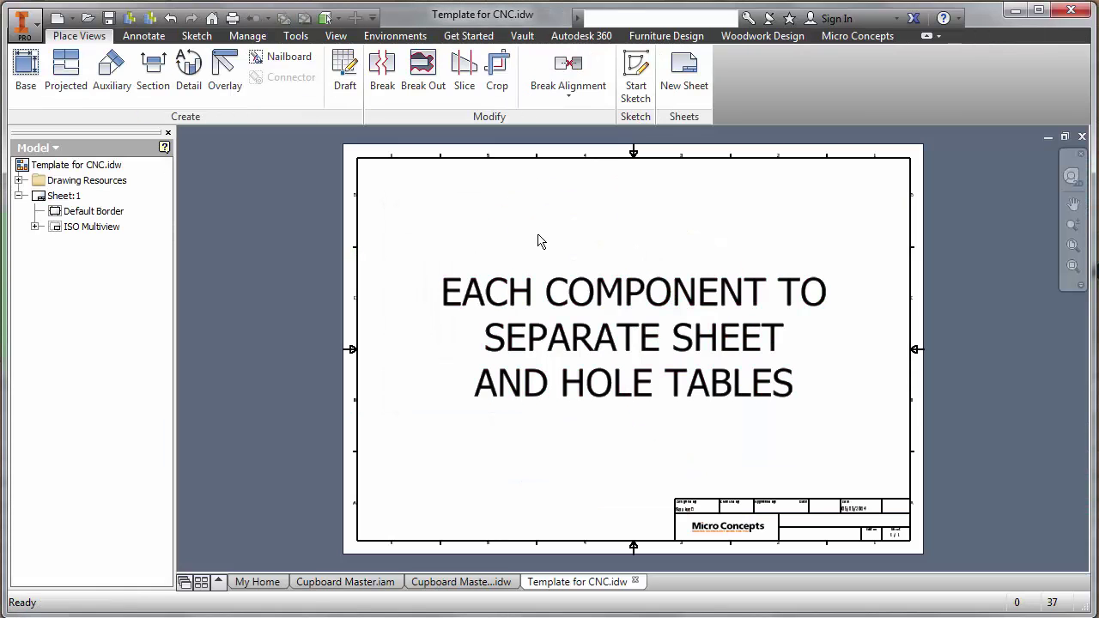
# Replace the large title text on the template sheet with "CNC".
pyautogui.doubleClick(627, 297)
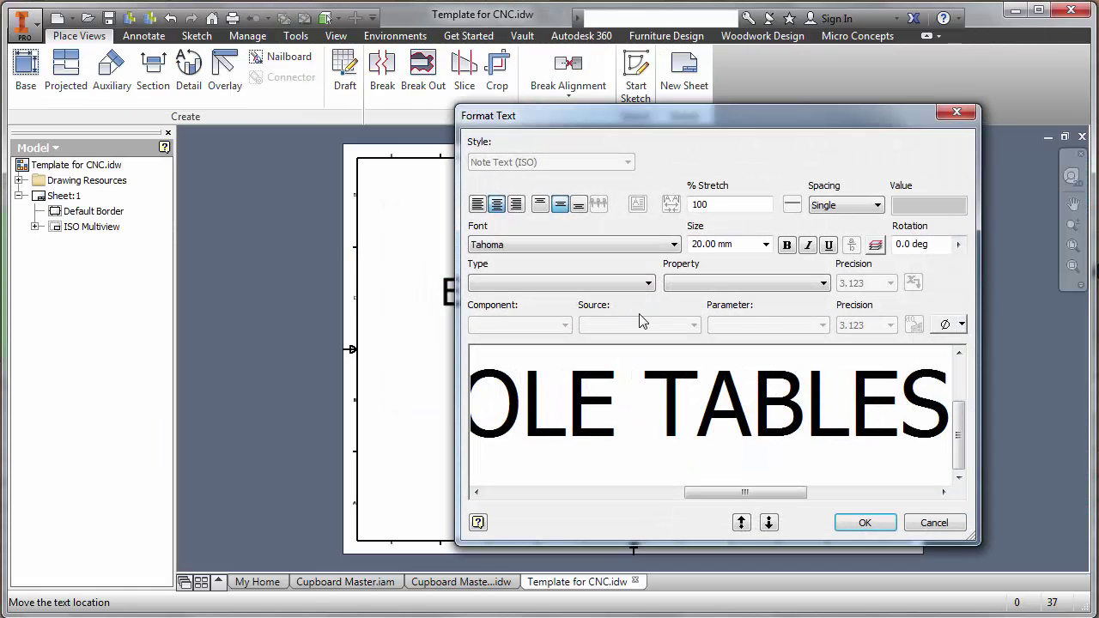
pyautogui.hotkey('ctrl', 'a')
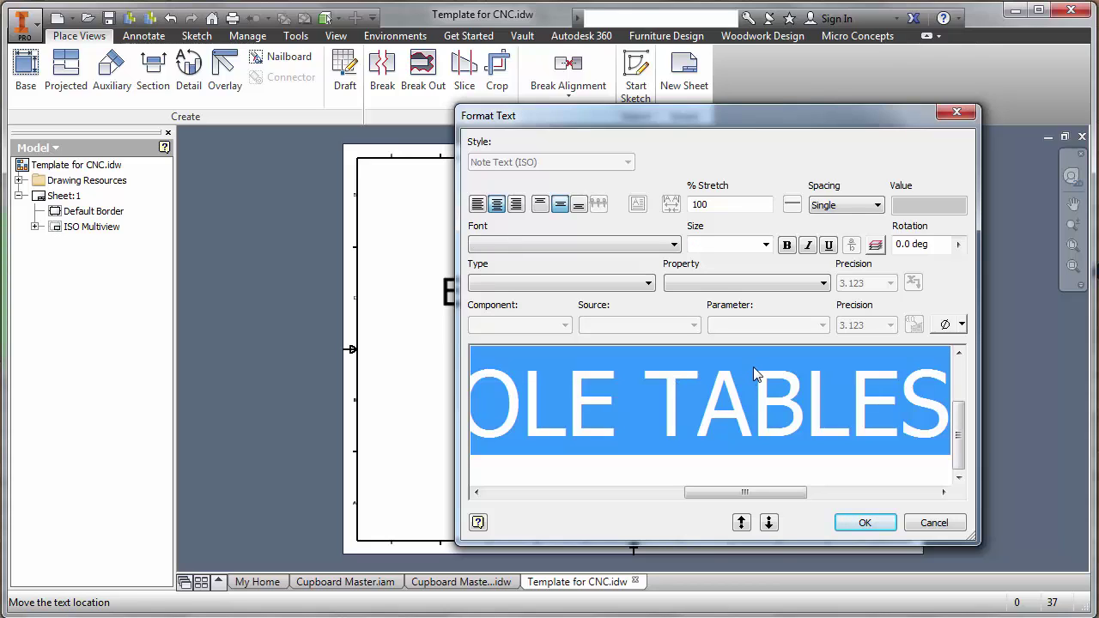
pyautogui.write('CNC')
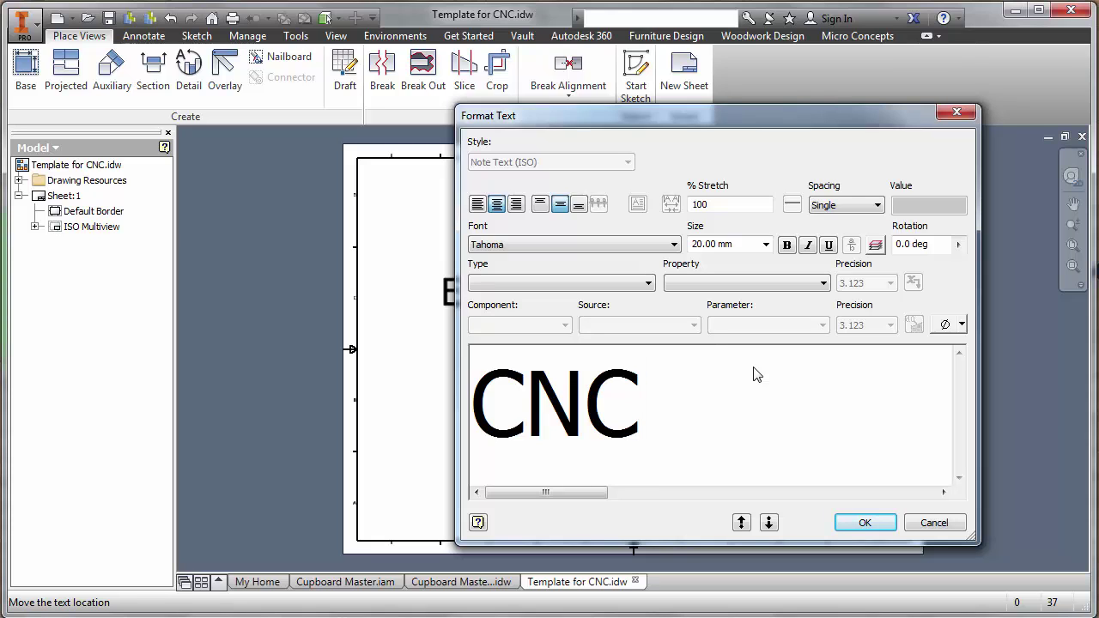
pyautogui.click(893, 522)
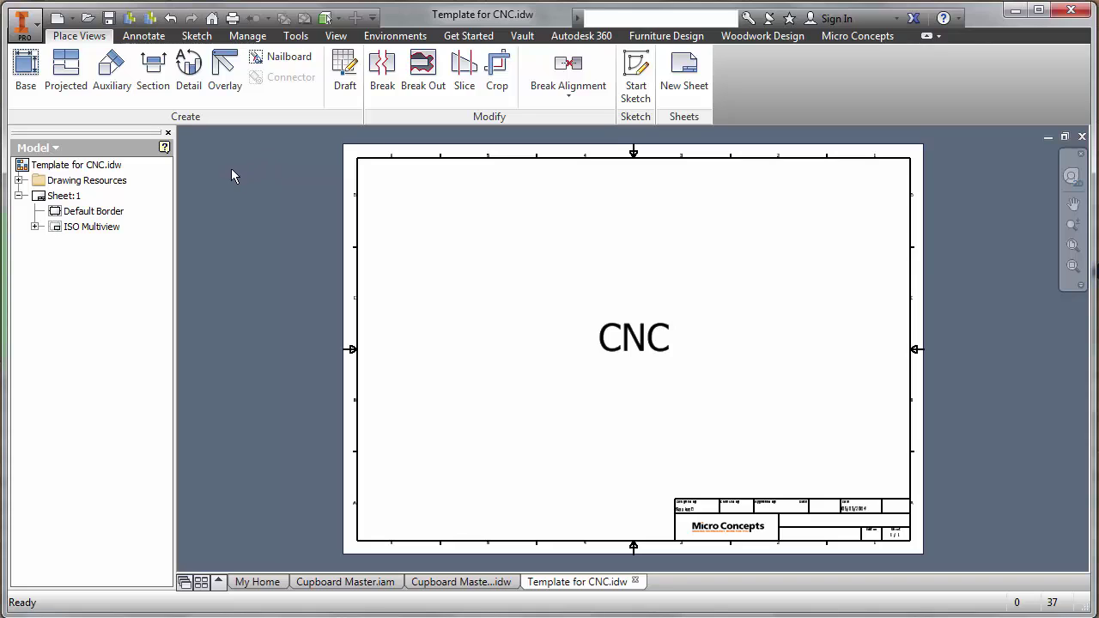
# Delete all three sheet formats from the template's Drawing Resources.
pyautogui.click(19, 181)
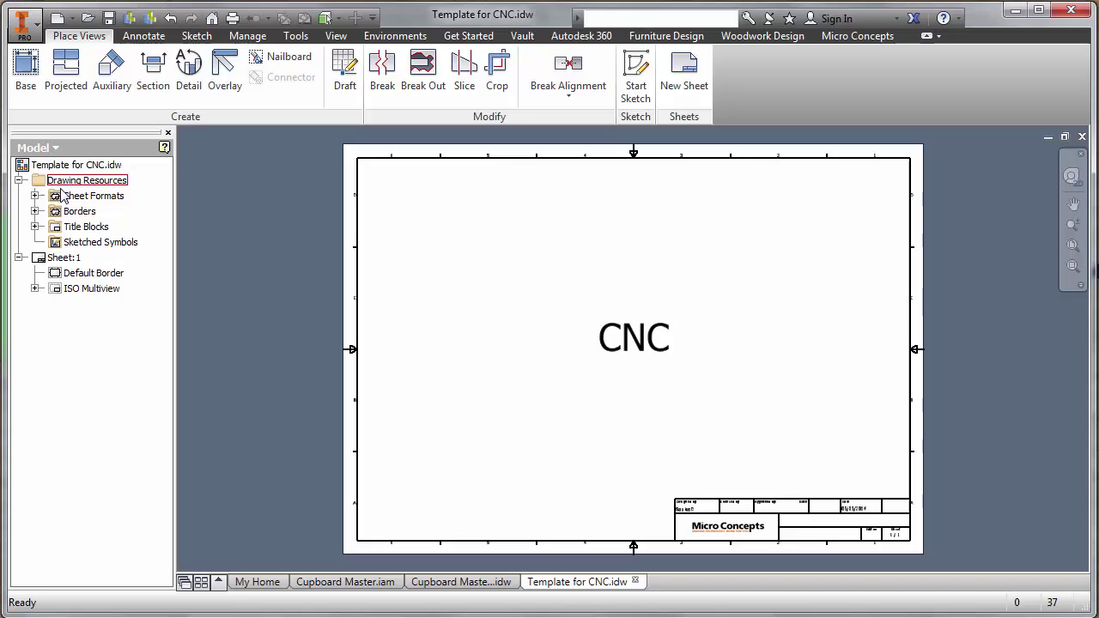
pyautogui.doubleClick(64, 195)
pyautogui.rightClick(116, 220)
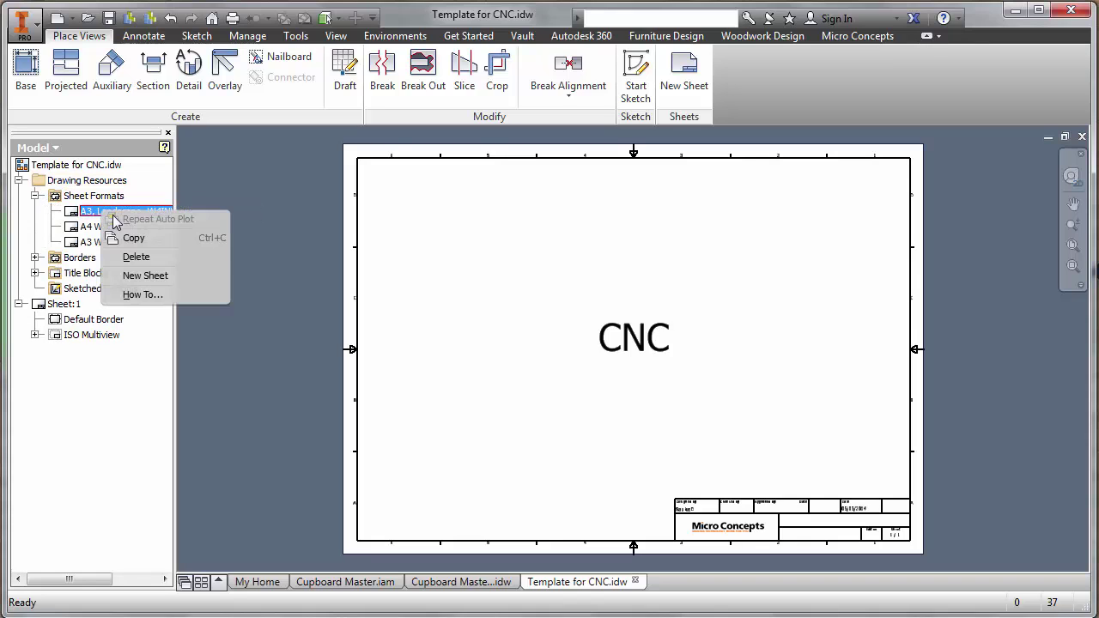
pyautogui.click(136, 257)
pyautogui.rightClick(122, 215)
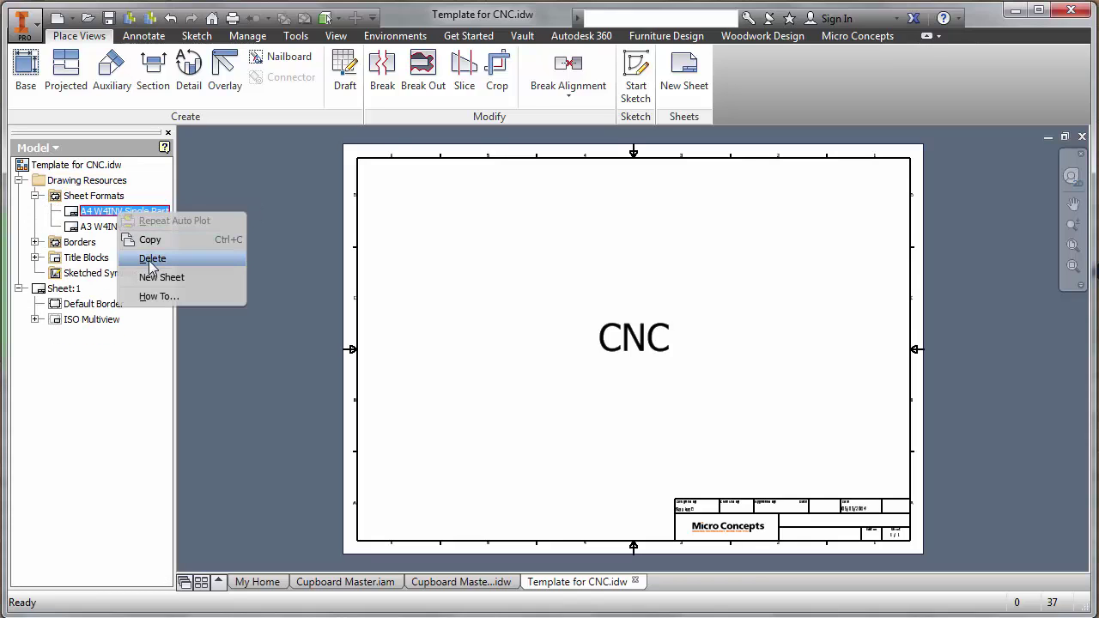
pyautogui.click(151, 260)
pyautogui.rightClick(122, 215)
pyautogui.click(152, 259)
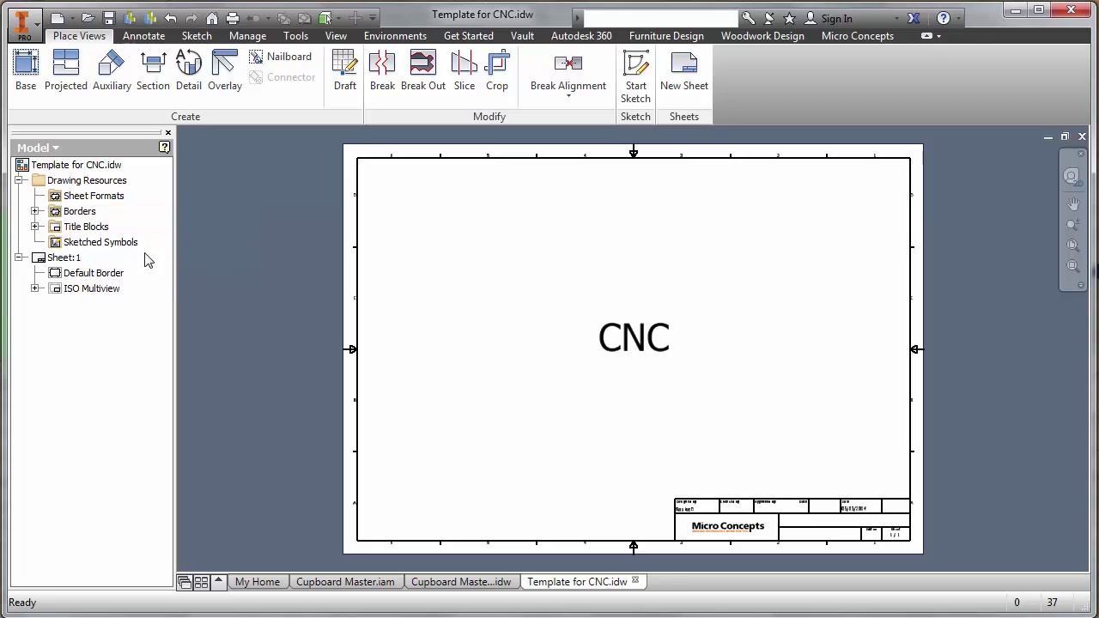
# Delete the title block listed above ISO Multiview and the ISO Single W4INV Part title block from the Drawing Resources.
pyautogui.doubleClick(57, 212)
pyautogui.rightClick(100, 227)
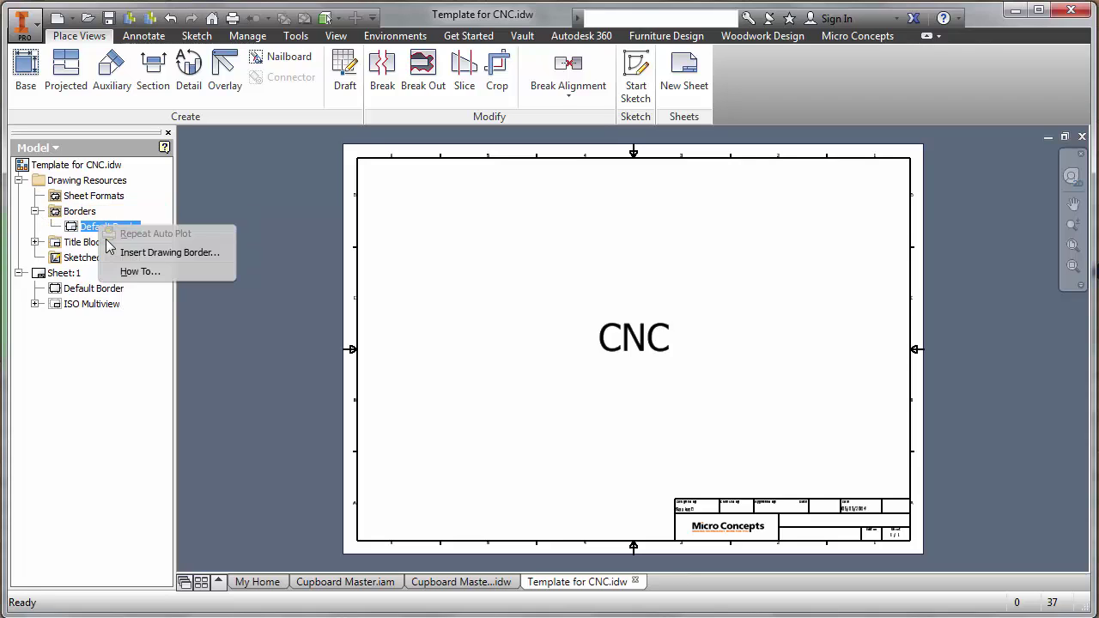
pyautogui.press('Escape')
pyautogui.click(34, 242)
pyautogui.rightClick(84, 257)
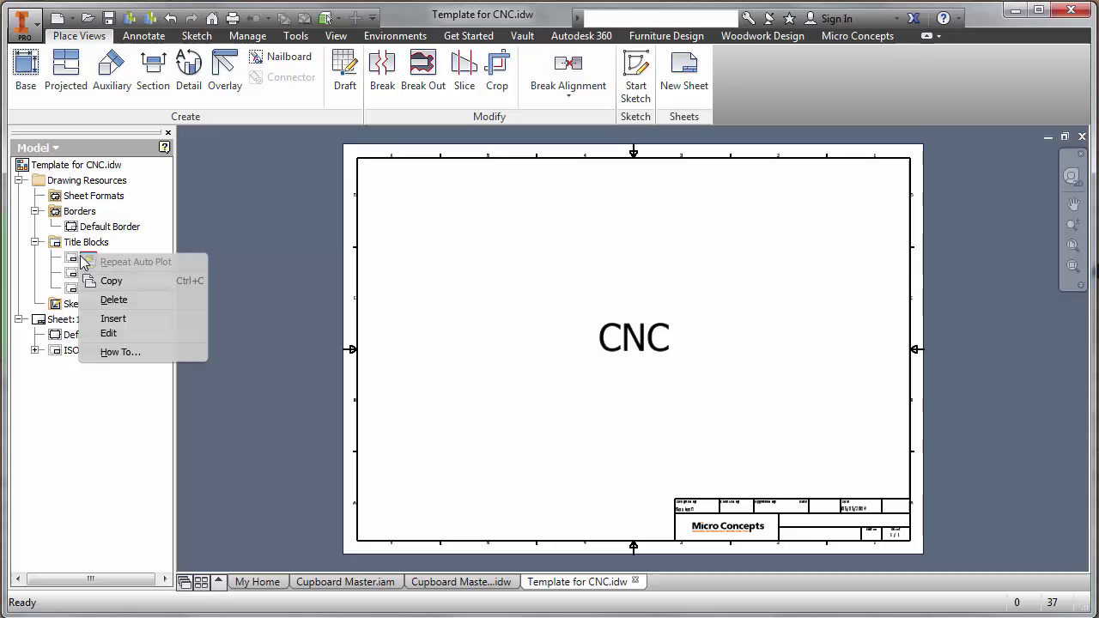
pyautogui.click(114, 300)
pyautogui.click(99, 259)
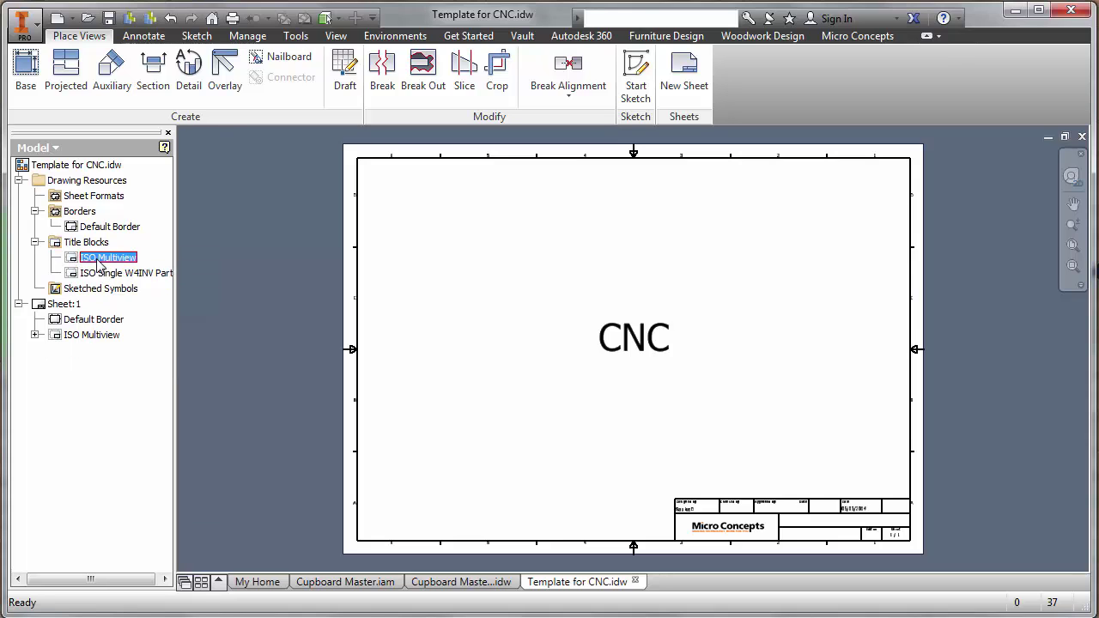
pyautogui.rightClick(99, 262)
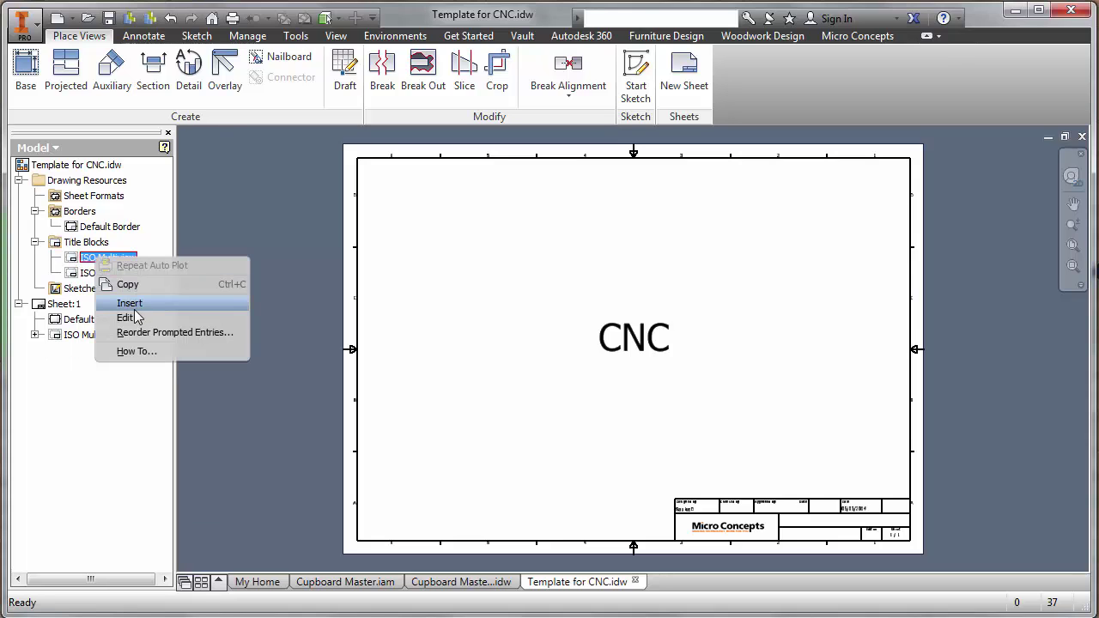
pyautogui.click(95, 273)
pyautogui.rightClick(86, 273)
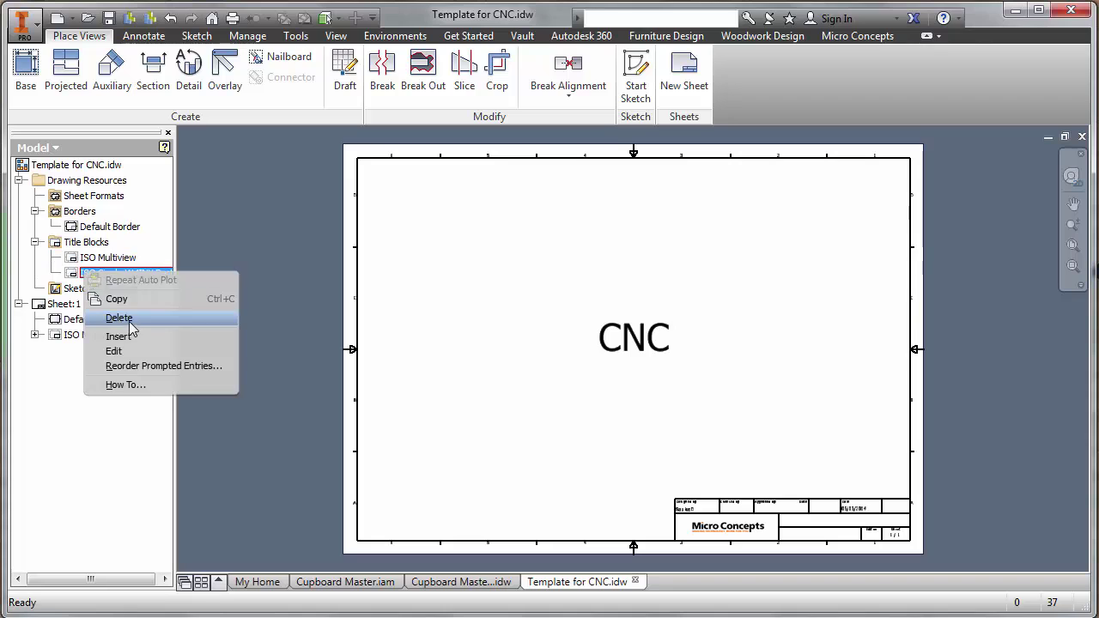
pyautogui.click(127, 319)
# Remove the Default Border and the ISO Multiview title block from Sheet:1.
pyautogui.click(86, 304)
pyautogui.rightClick(90, 305)
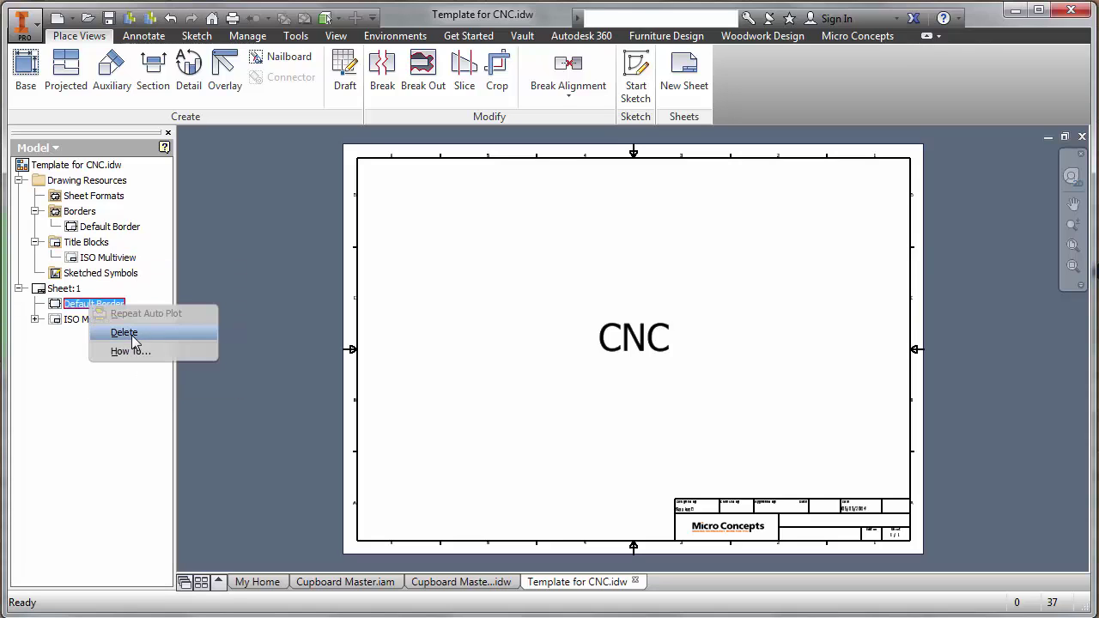
pyautogui.click(132, 338)
pyautogui.click(35, 304)
pyautogui.rightClick(91, 319)
pyautogui.press('Escape')
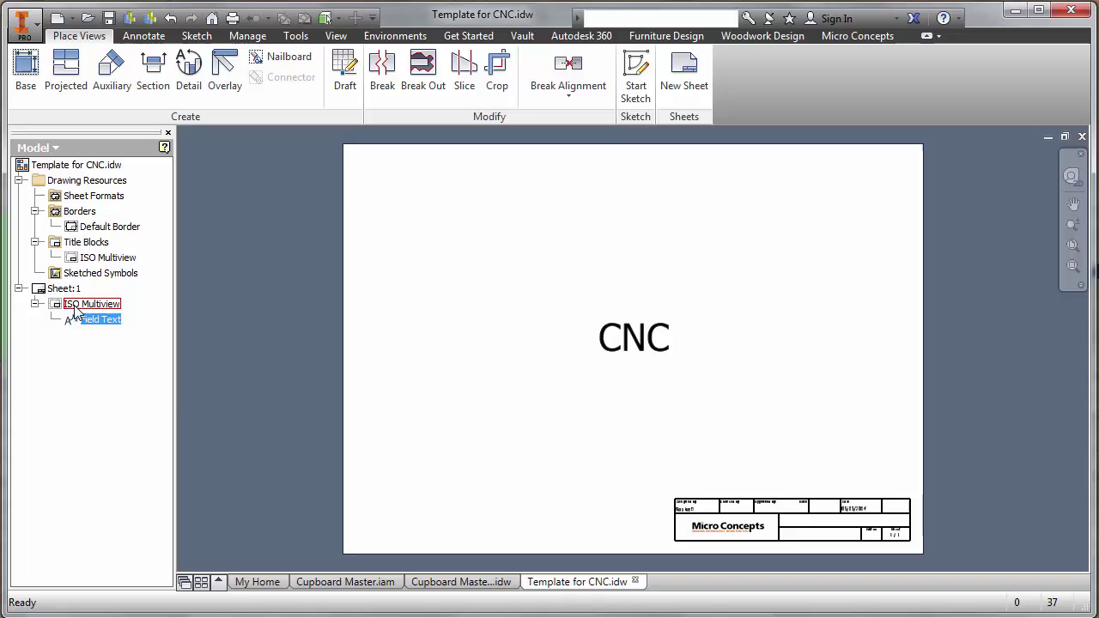
pyautogui.rightClick(76, 309)
pyautogui.click(86, 329)
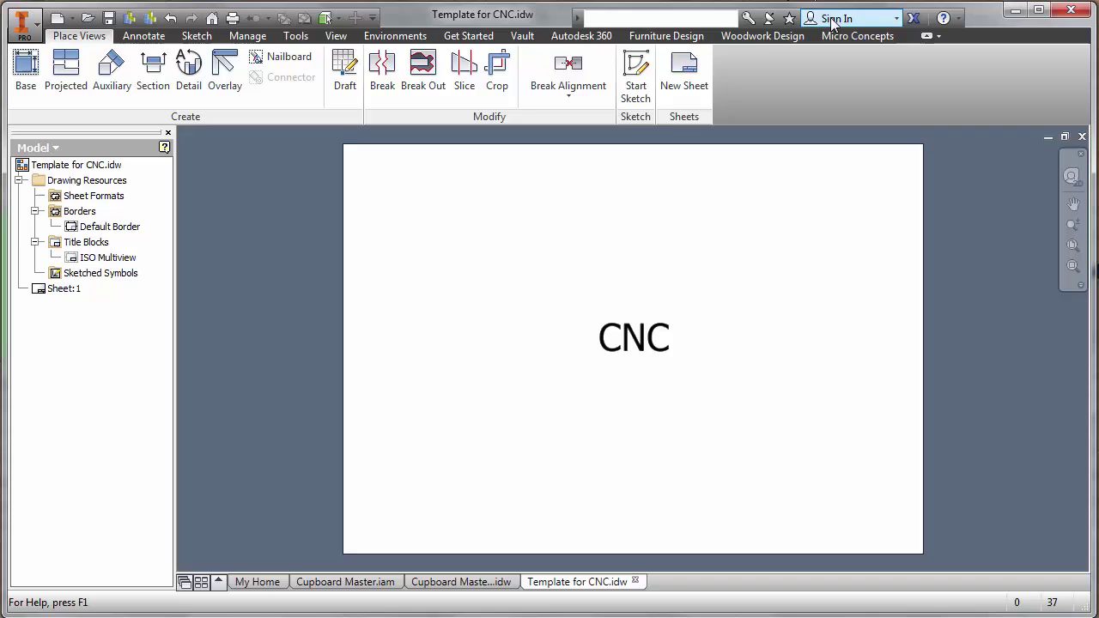
# Open the Auto Plot Setup and set the scale of the part views to 1:1.
pyautogui.click(772, 39)
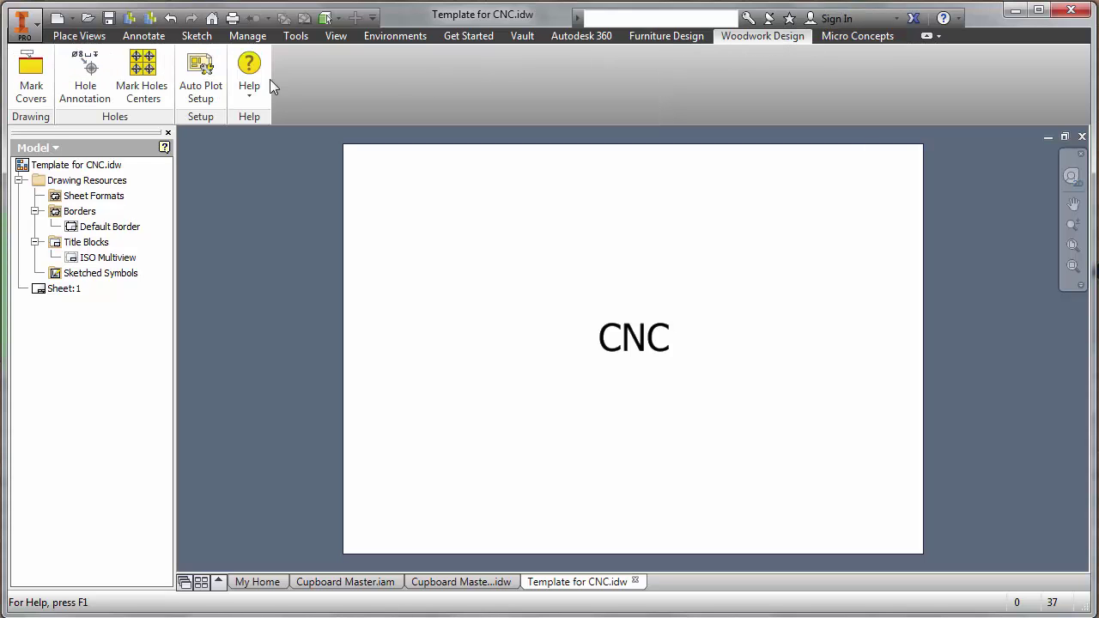
pyautogui.click(208, 80)
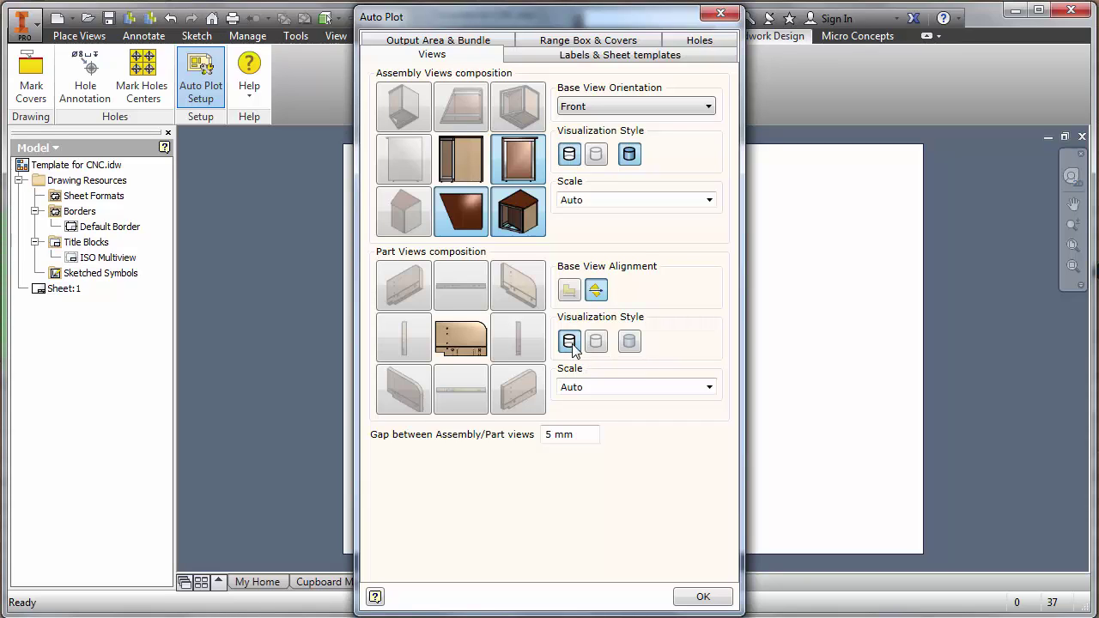
pyautogui.click(709, 387)
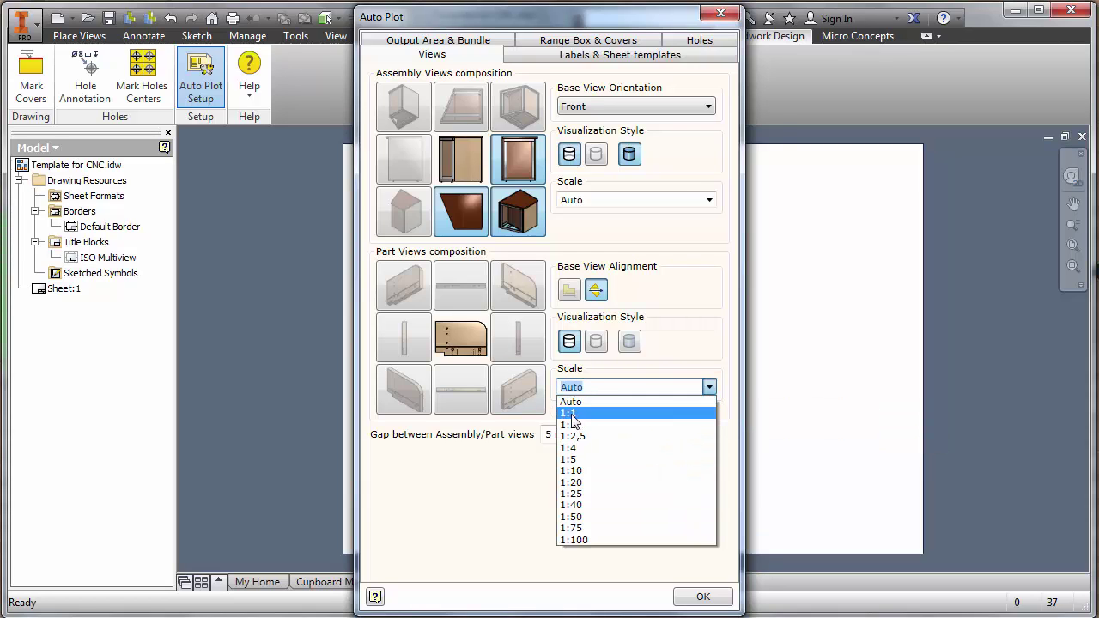
pyautogui.click(568, 414)
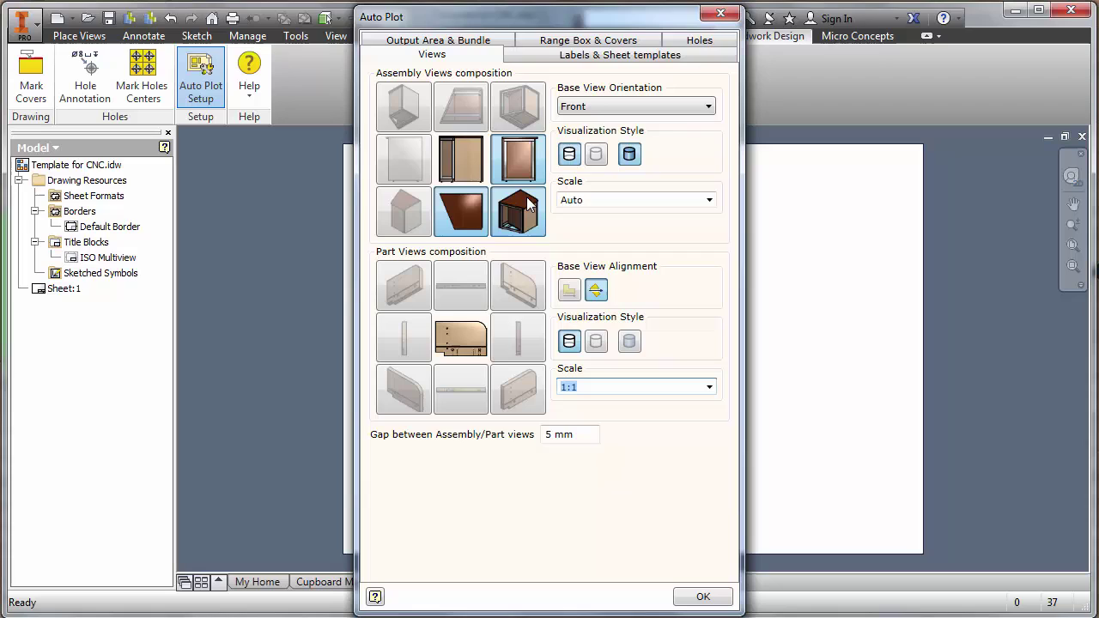
pyautogui.click(605, 108)
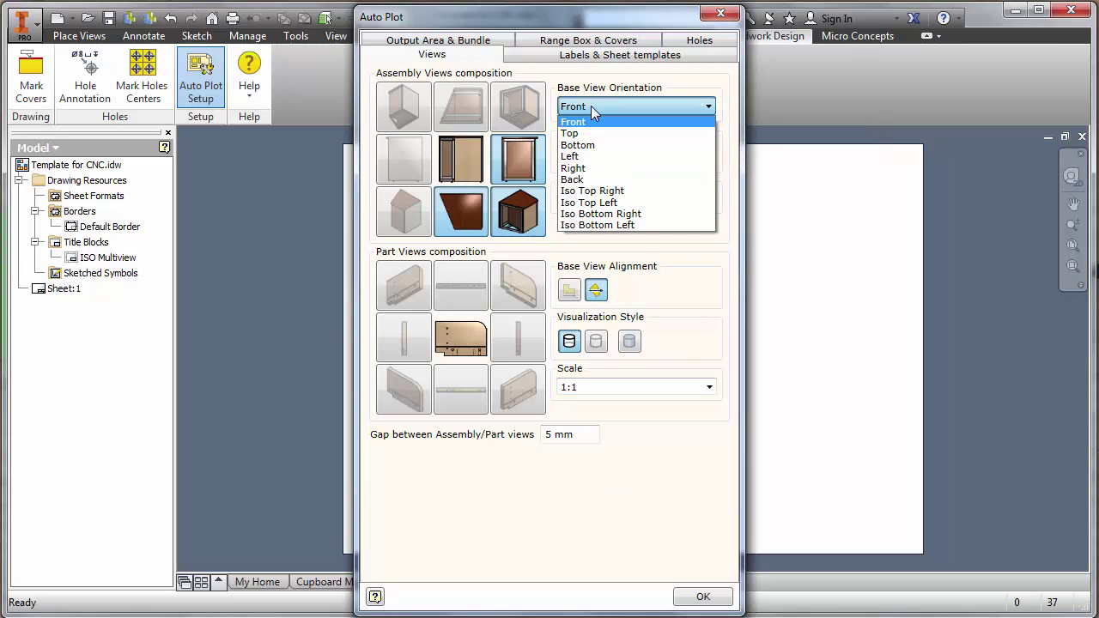
pyautogui.click(602, 108)
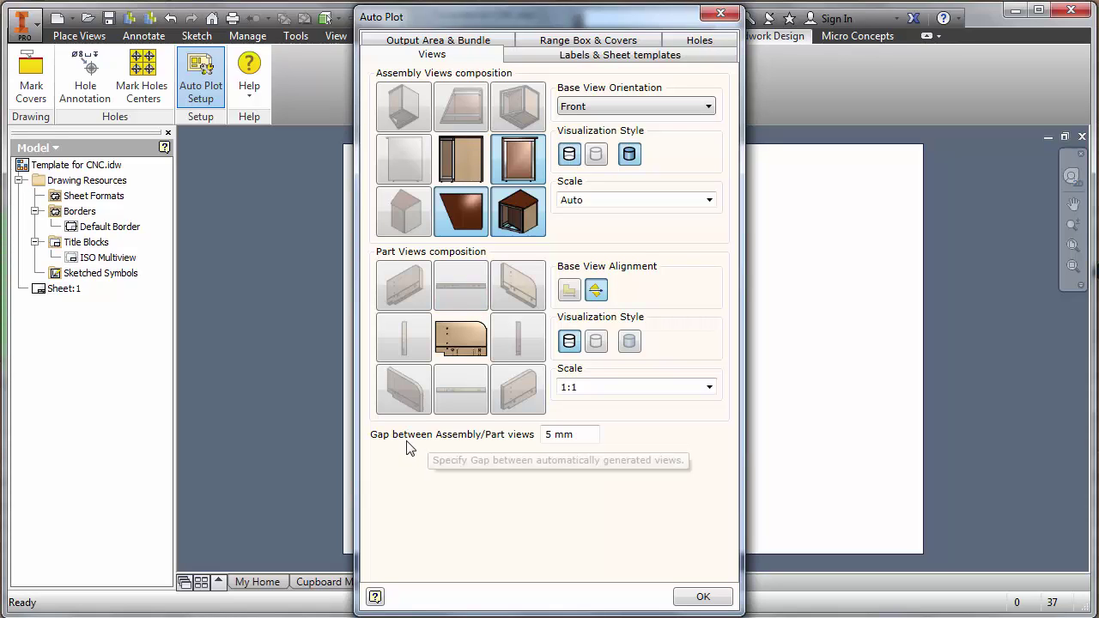
pyautogui.click(548, 435)
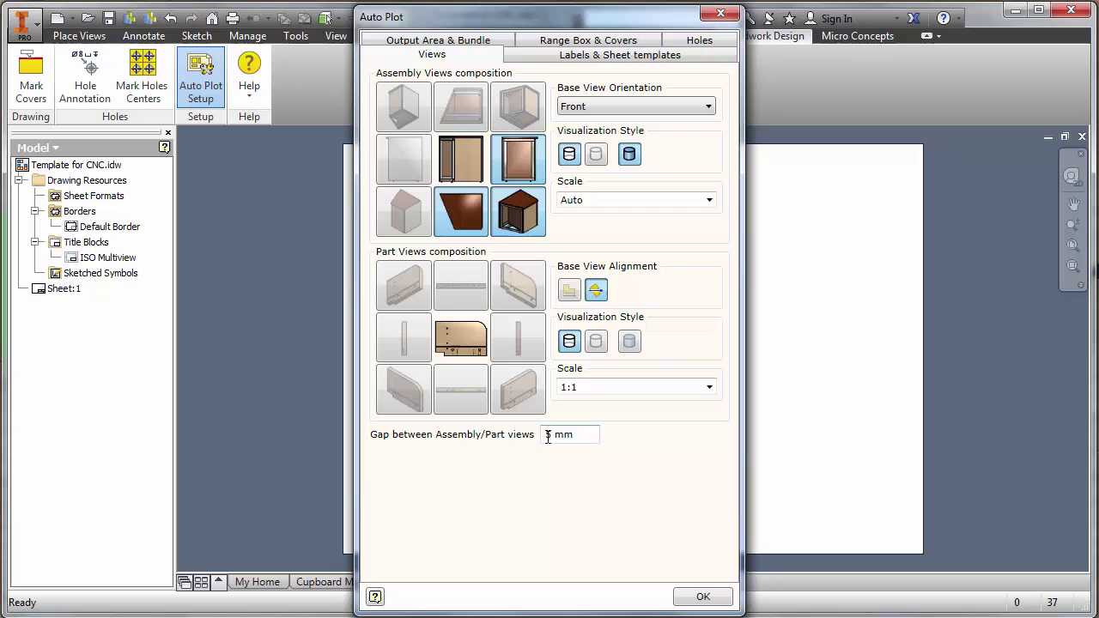
pyautogui.click(583, 434)
pyautogui.moveTo(583, 435); pyautogui.dragTo(536, 438)
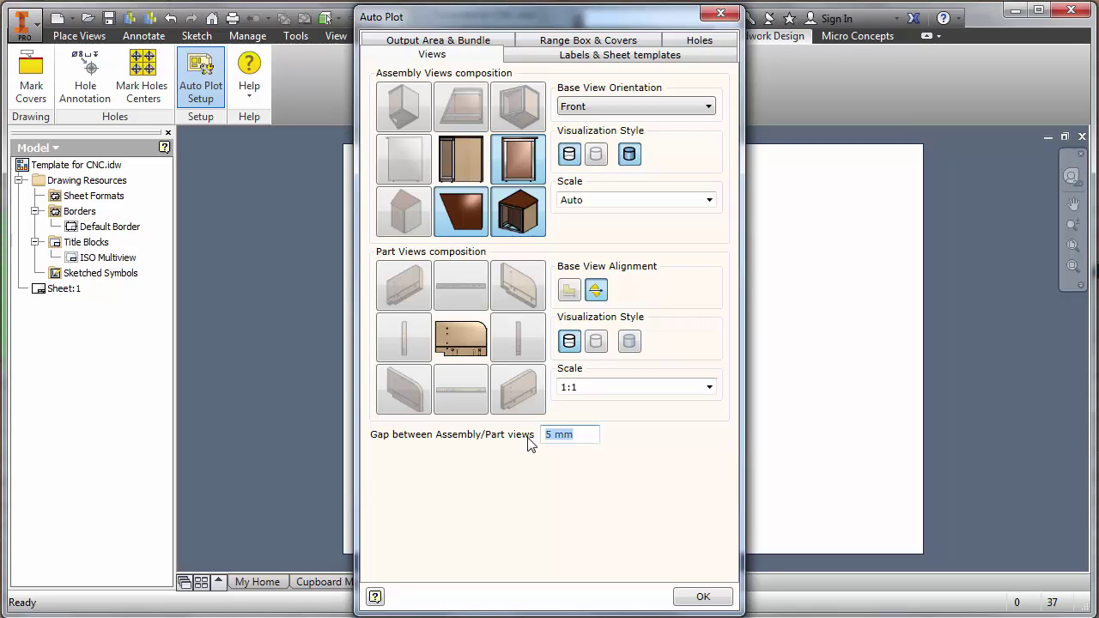
pyautogui.click(585, 435)
# Set the drawing bundle to Each Component to Same Sheet in the output area settings.
pyautogui.click(433, 41)
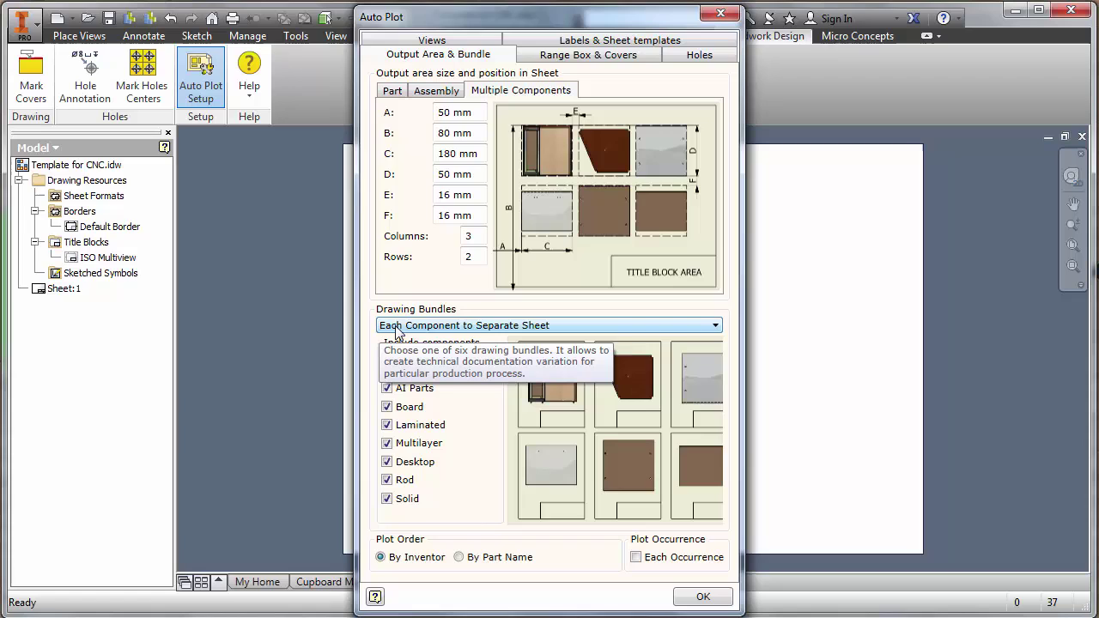
pyautogui.click(572, 326)
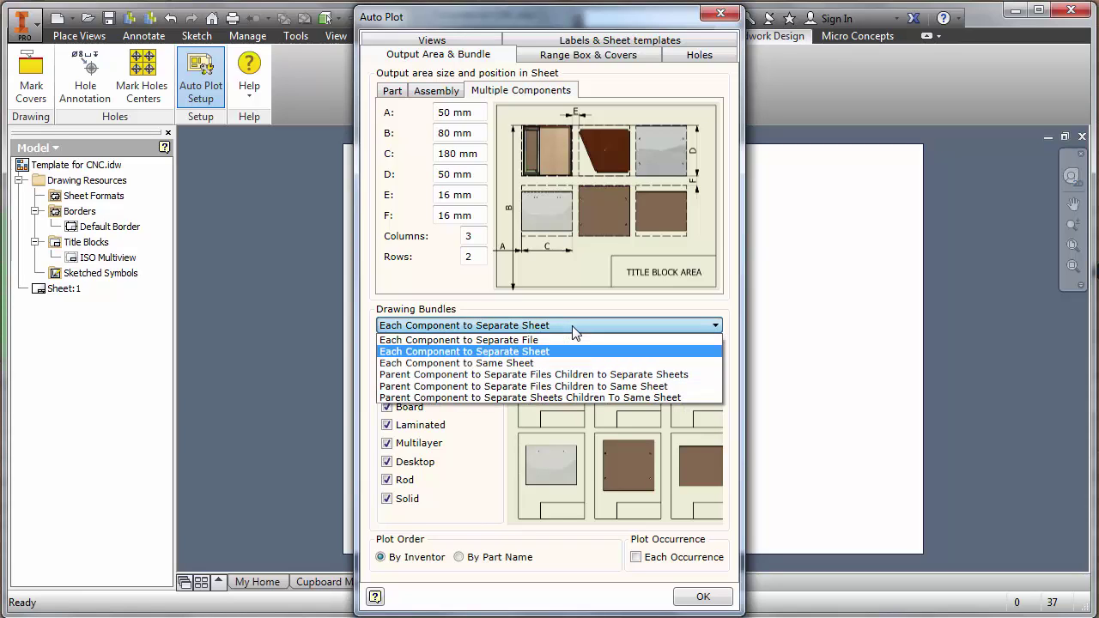
pyautogui.click(393, 364)
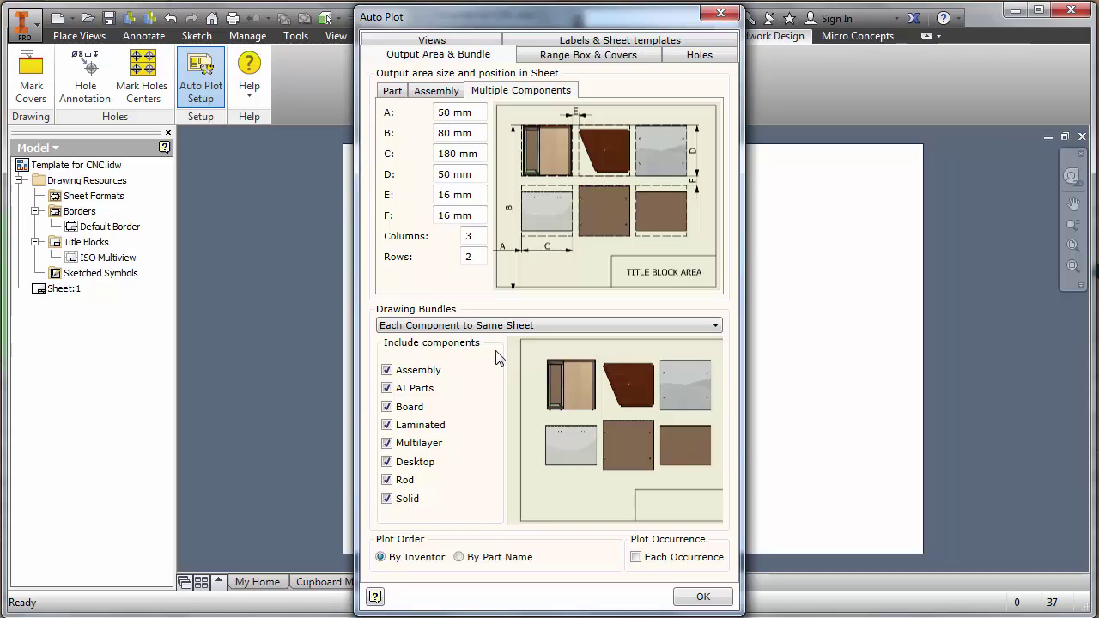
# Exclude Assembly, AI Parts, Rod and Solid from the components included in the drawing bundle.
pyautogui.click(388, 370)
pyautogui.click(388, 388)
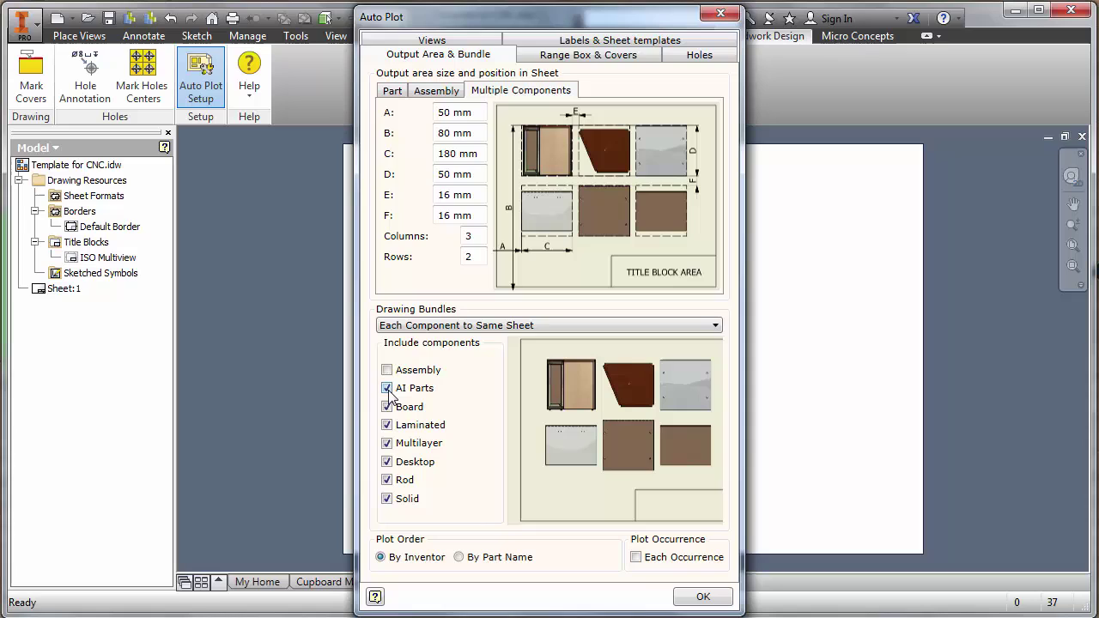
pyautogui.click(388, 481)
pyautogui.click(388, 498)
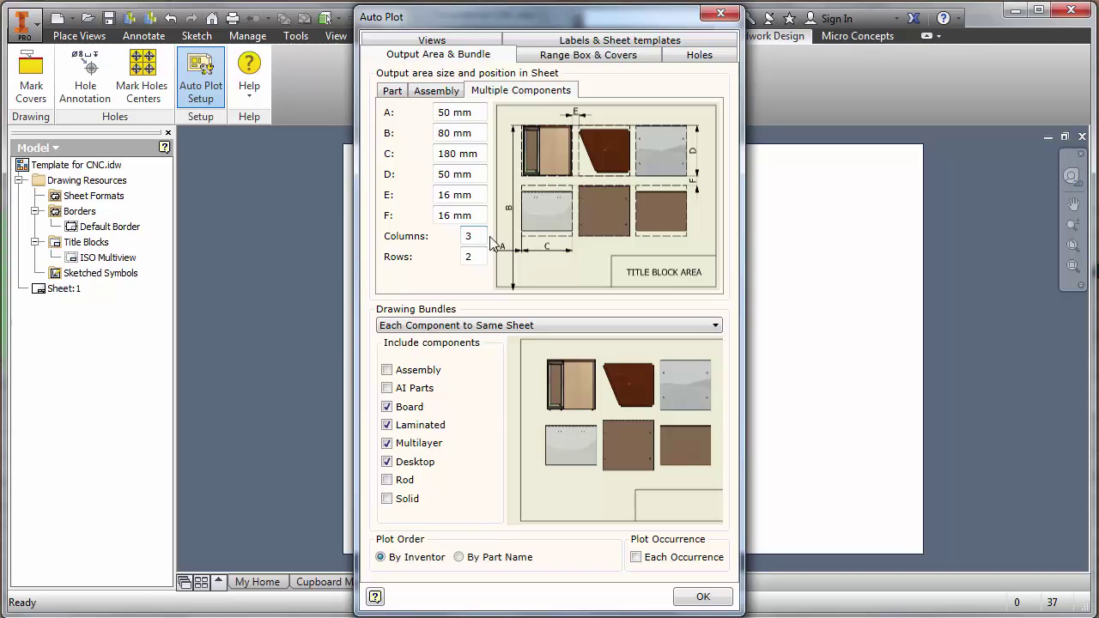
# Set the multiple components output layout to 5 columns and 10 rows.
pyautogui.click(469, 235)
pyautogui.moveTo(468, 236); pyautogui.dragTo(455, 241)
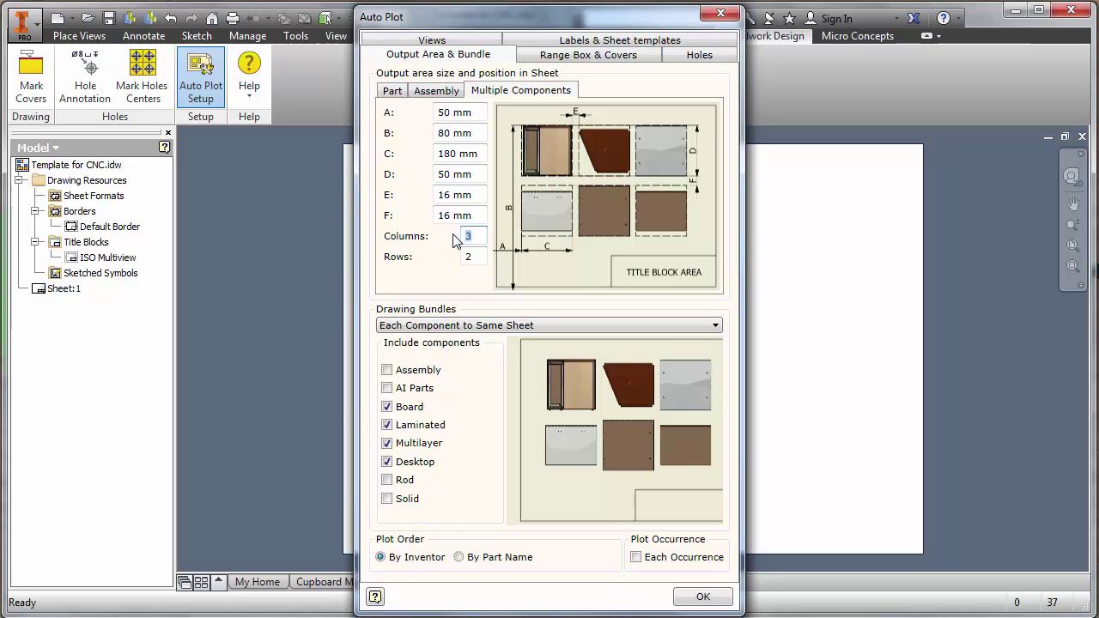
pyautogui.write('5')
pyautogui.moveTo(485, 256); pyautogui.dragTo(446, 260)
pyautogui.write('10')
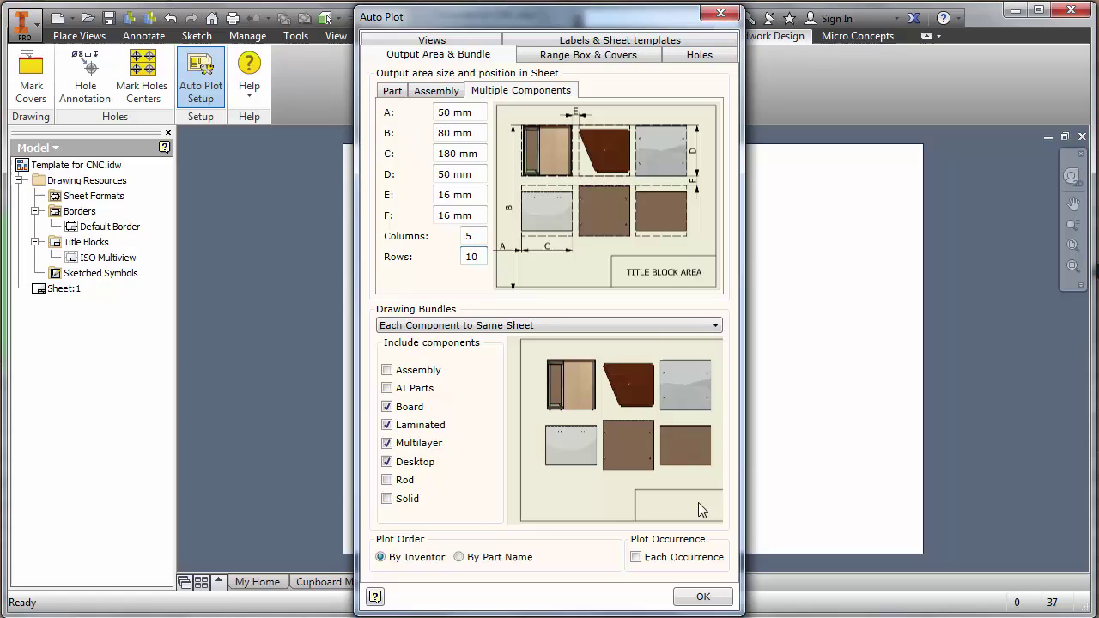
# Set the Veneer, Edge Band, Paint and Holes Coordinate System labels to Do Not Plot.
pyautogui.moveTo(553, 199)
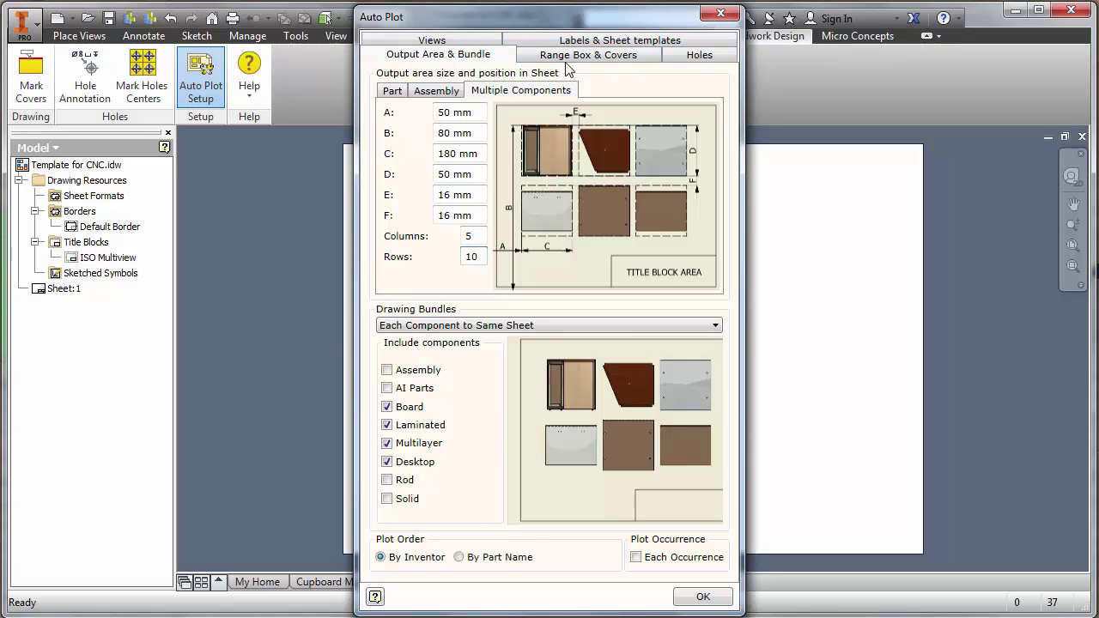
pyautogui.click(581, 42)
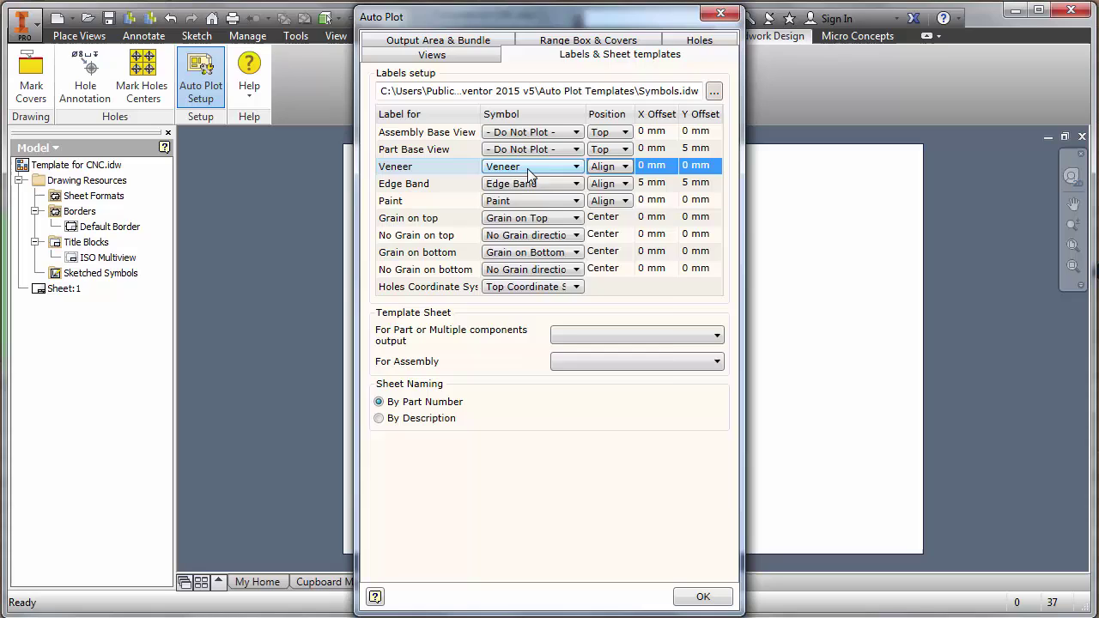
pyautogui.click(530, 172)
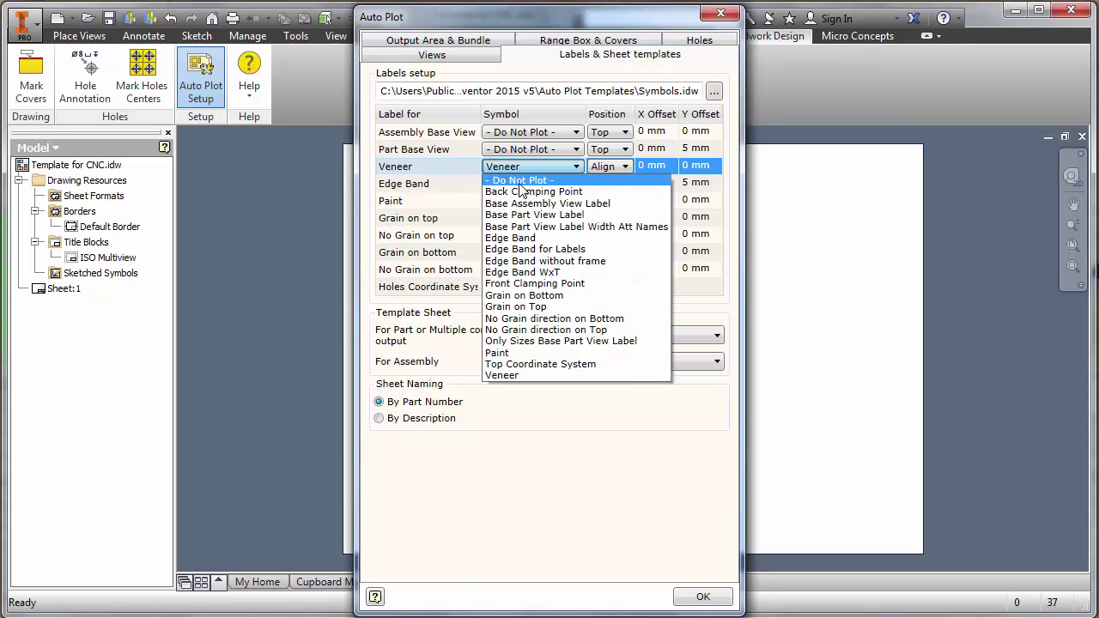
pyautogui.click(521, 182)
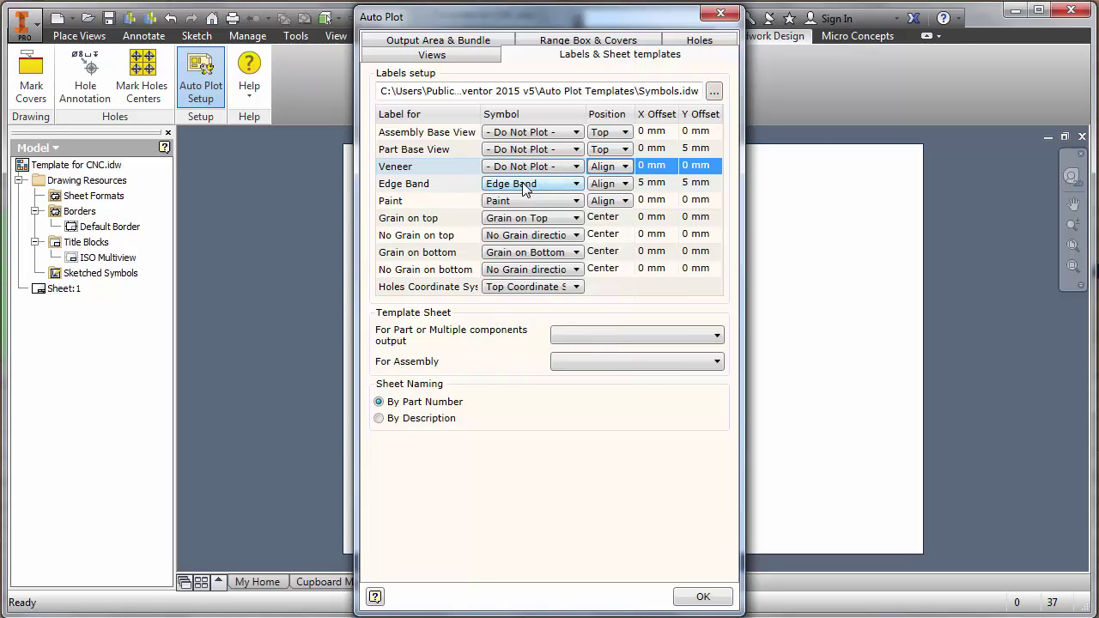
pyautogui.click(528, 187)
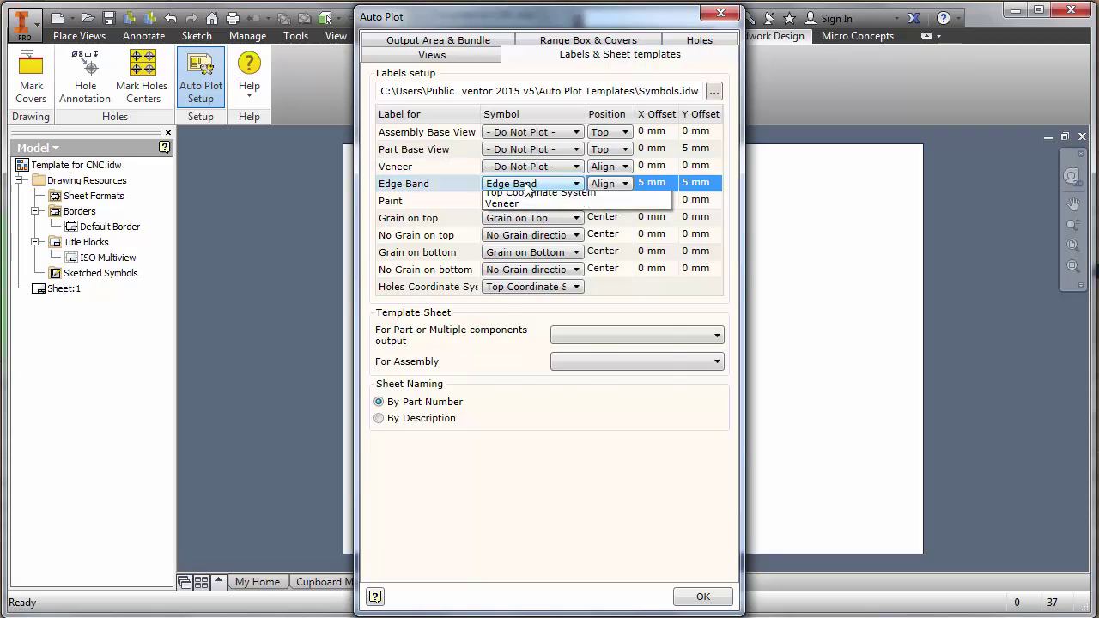
pyautogui.click(529, 198)
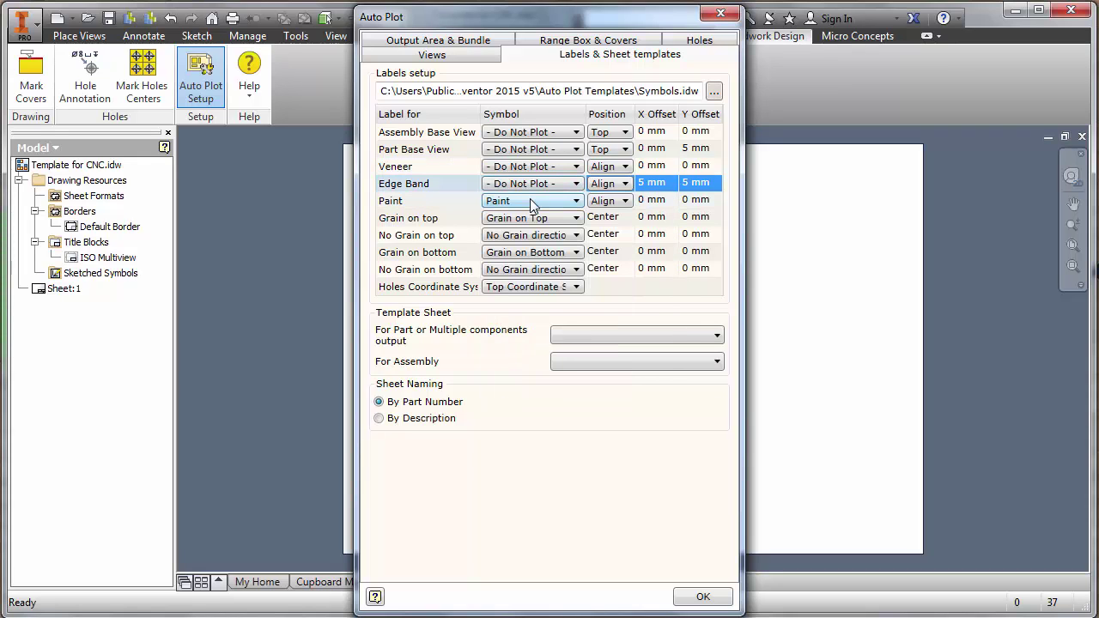
pyautogui.click(533, 205)
pyautogui.scroll(2, 529, 210)
pyautogui.click(529, 209)
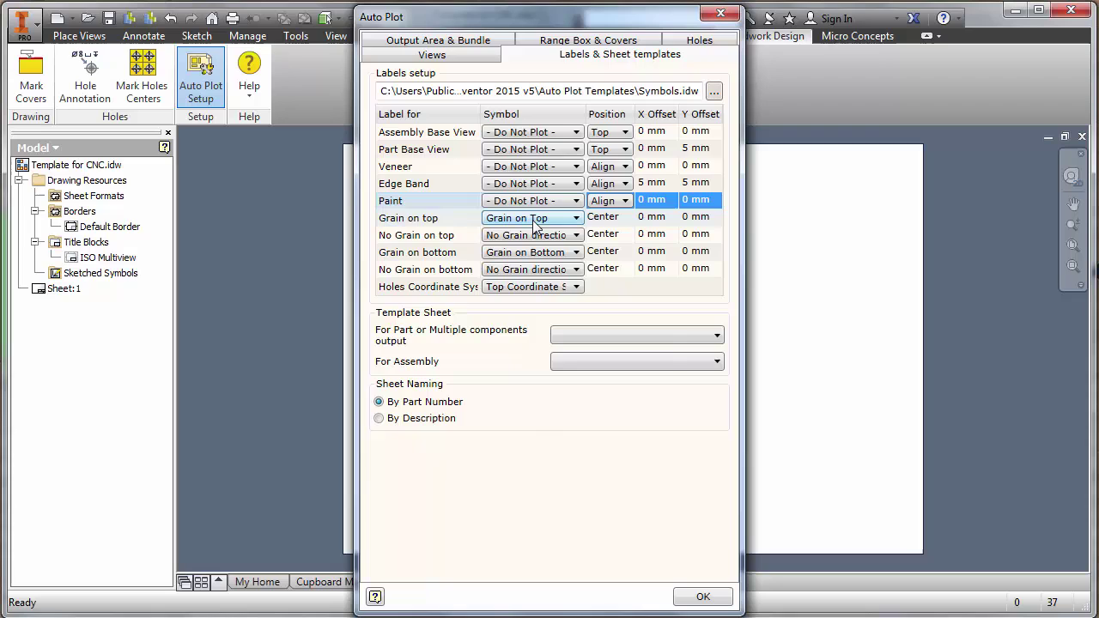
pyautogui.click(520, 287)
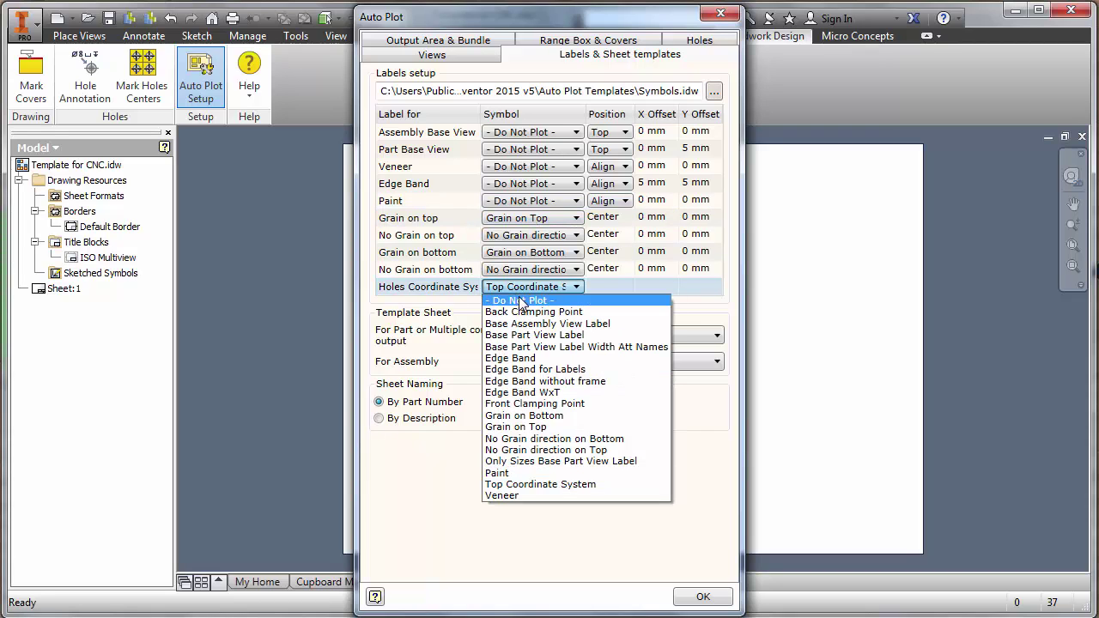
pyautogui.click(522, 300)
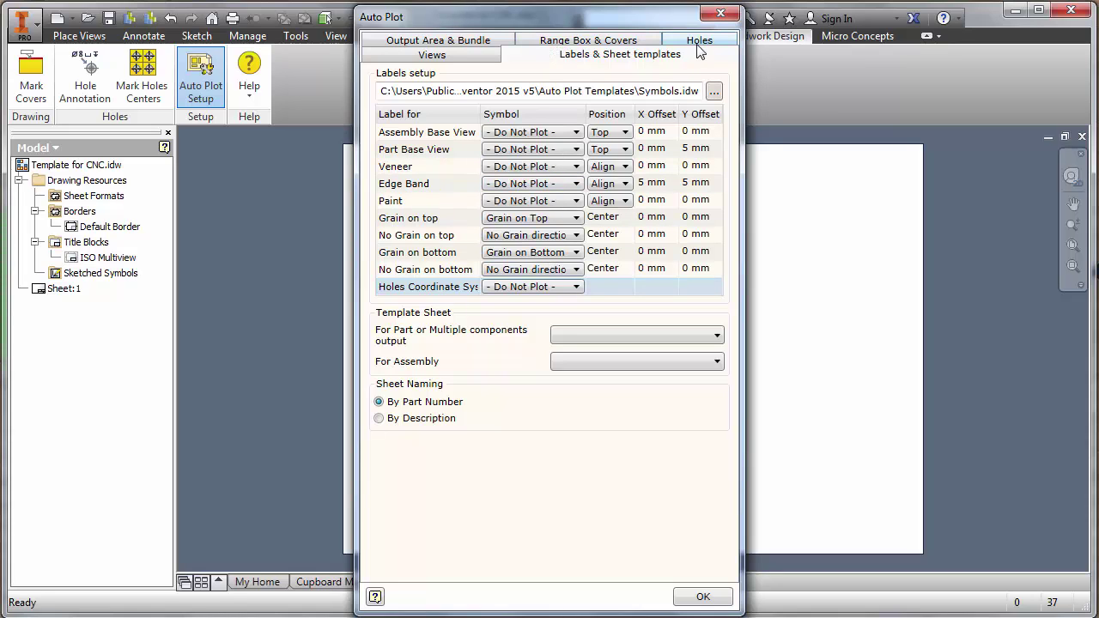
# Turn off the Part Size Range Box Contour and the placing of cover curves to layers.
pyautogui.click(627, 42)
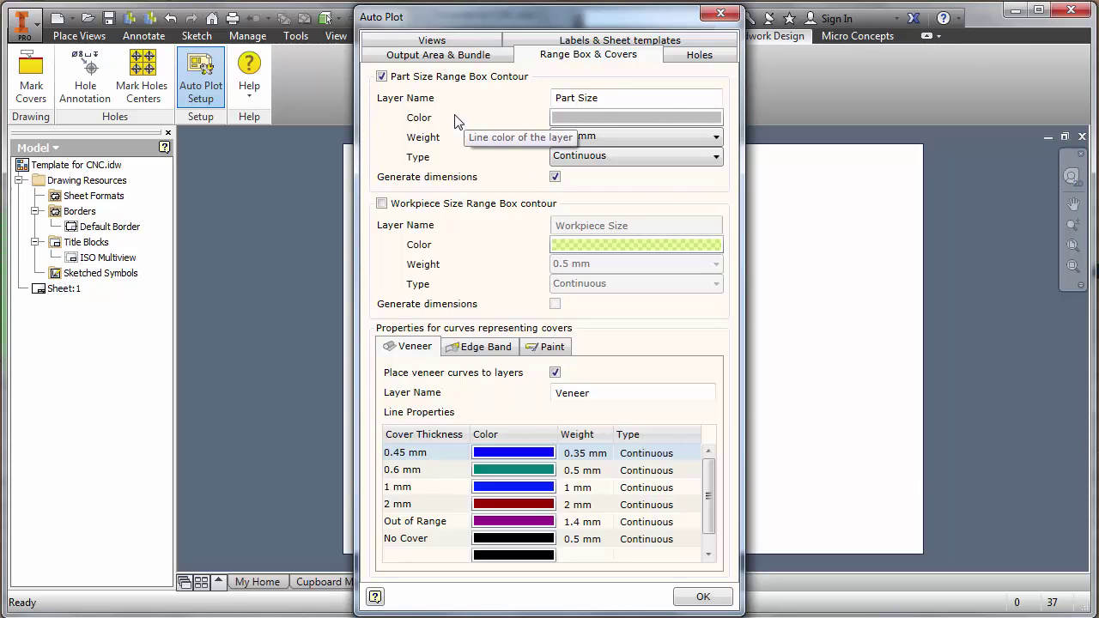
pyautogui.click(381, 76)
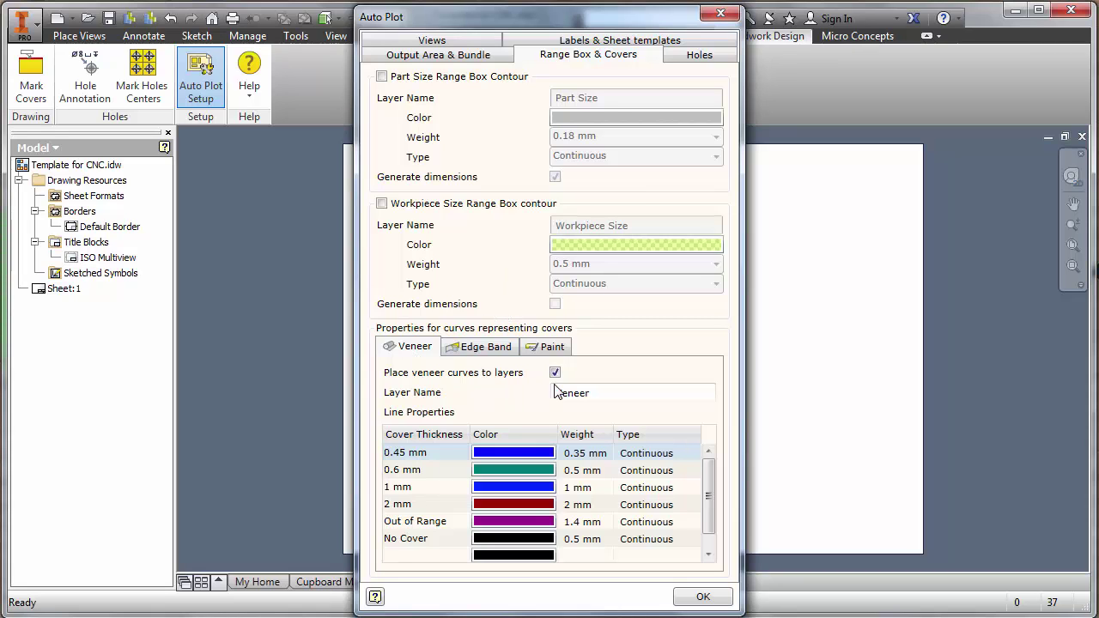
pyautogui.click(498, 352)
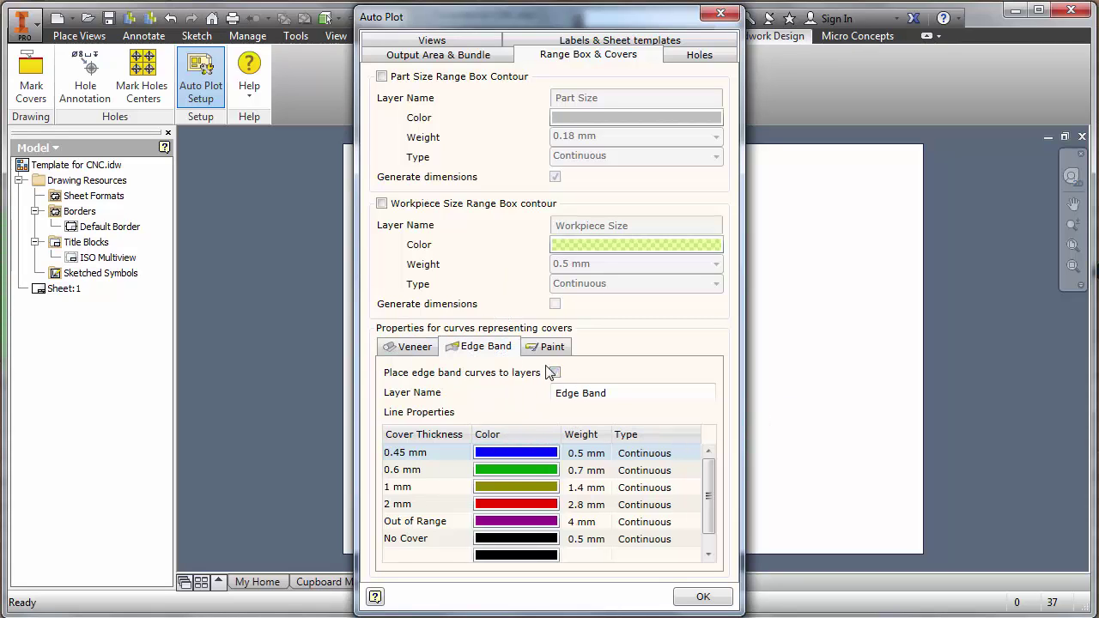
pyautogui.hotkey('ctrl', 'Tab')
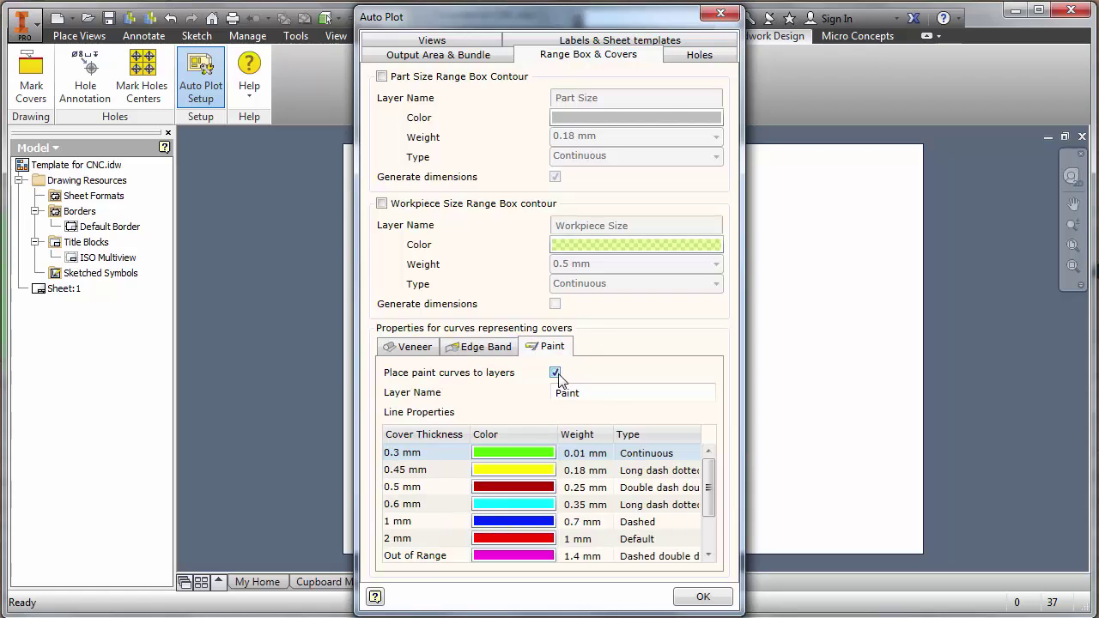
pyautogui.click(556, 374)
# Turn off automatic hole table placement, accept the Auto Plot setup and close the CNC template drawing.
pyautogui.click(692, 59)
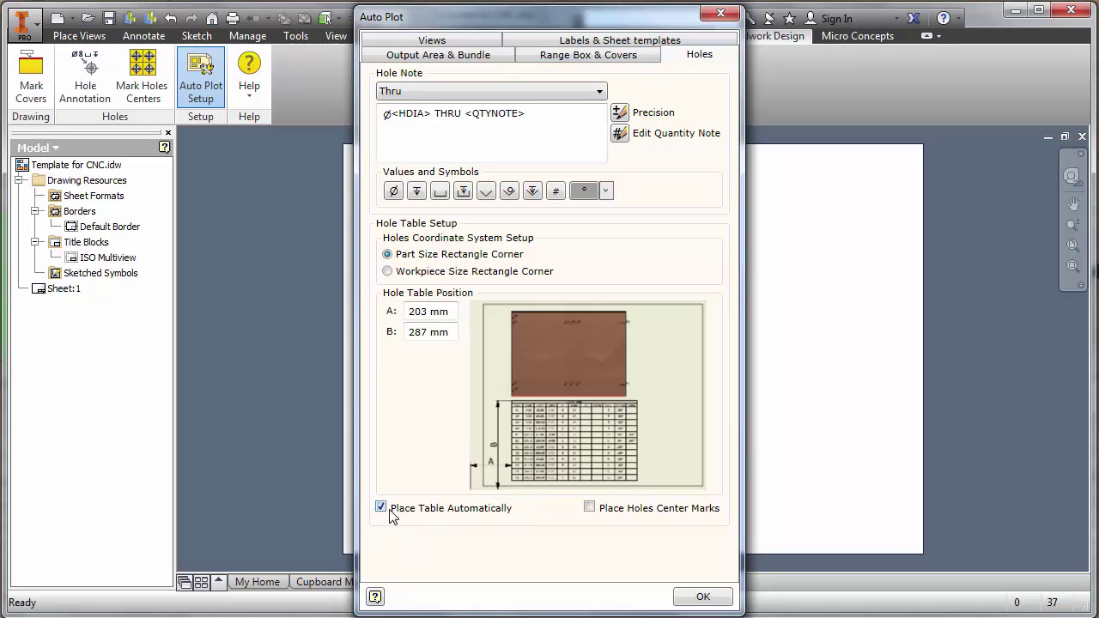
pyautogui.click(382, 508)
pyautogui.click(704, 596)
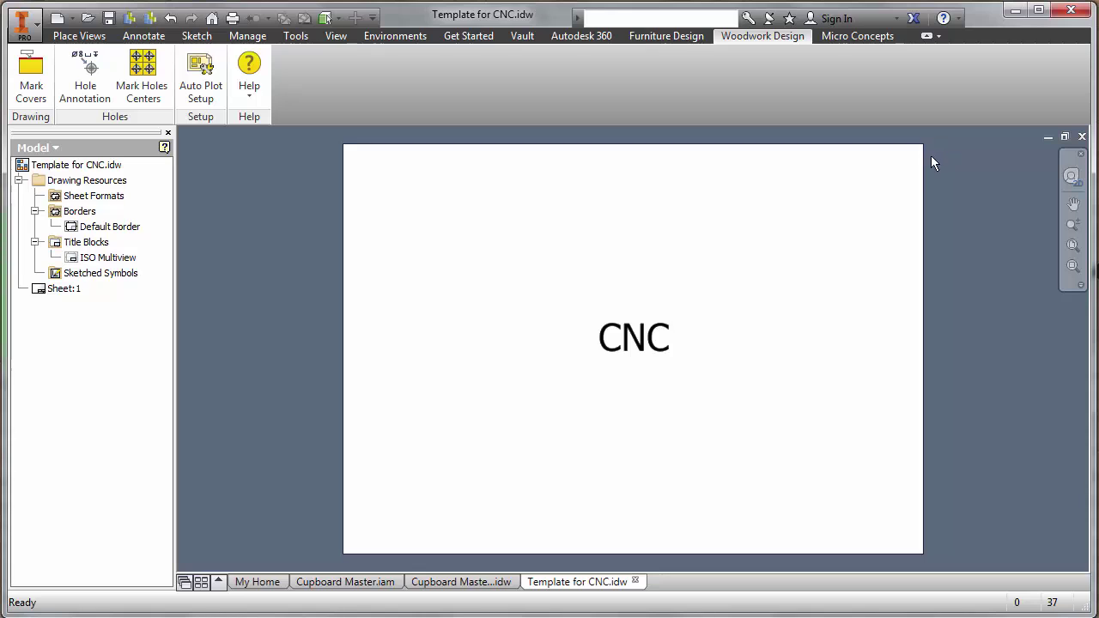
pyautogui.click(1082, 137)
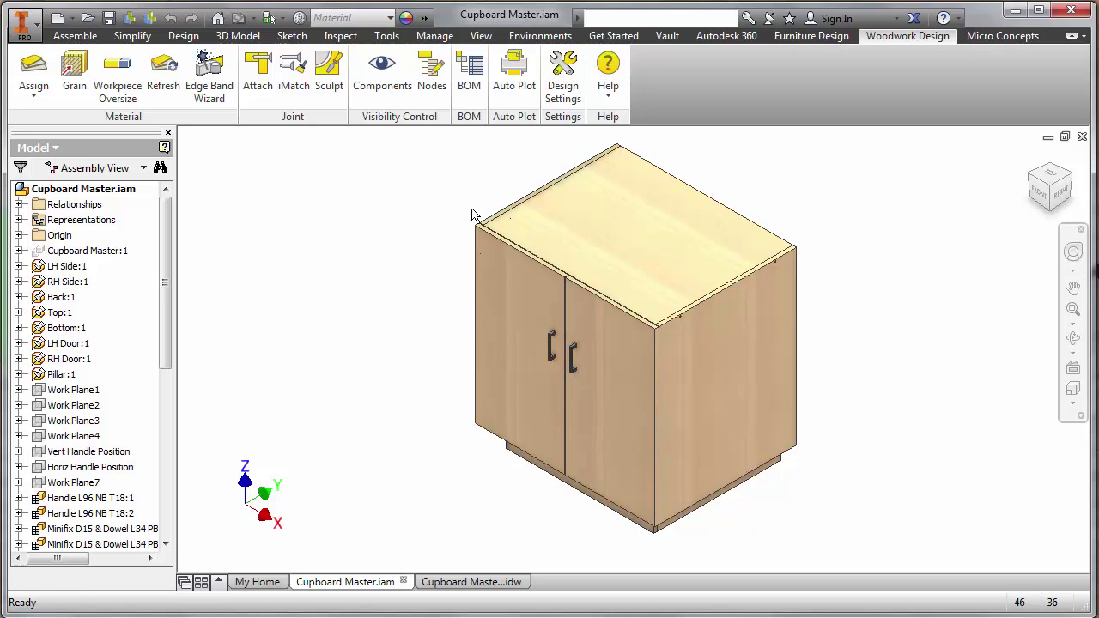
# Run Auto Plot on the Cupboard Master assembly with Template for CNC.idw, overwriting the existing Cupboard Master.idw.
pyautogui.click(520, 77)
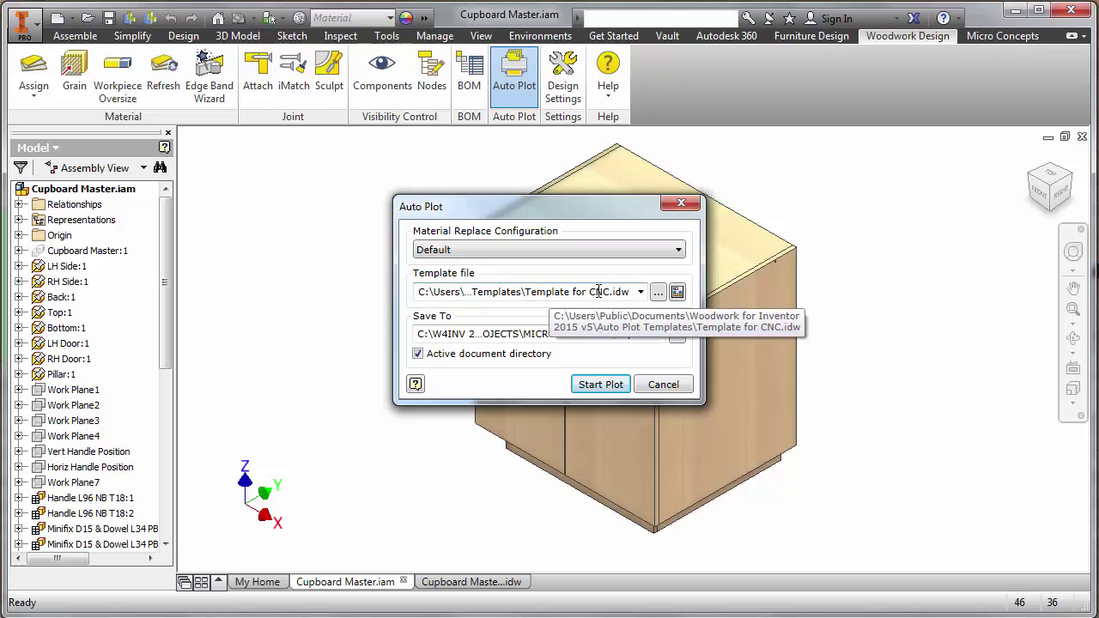
pyautogui.click(605, 383)
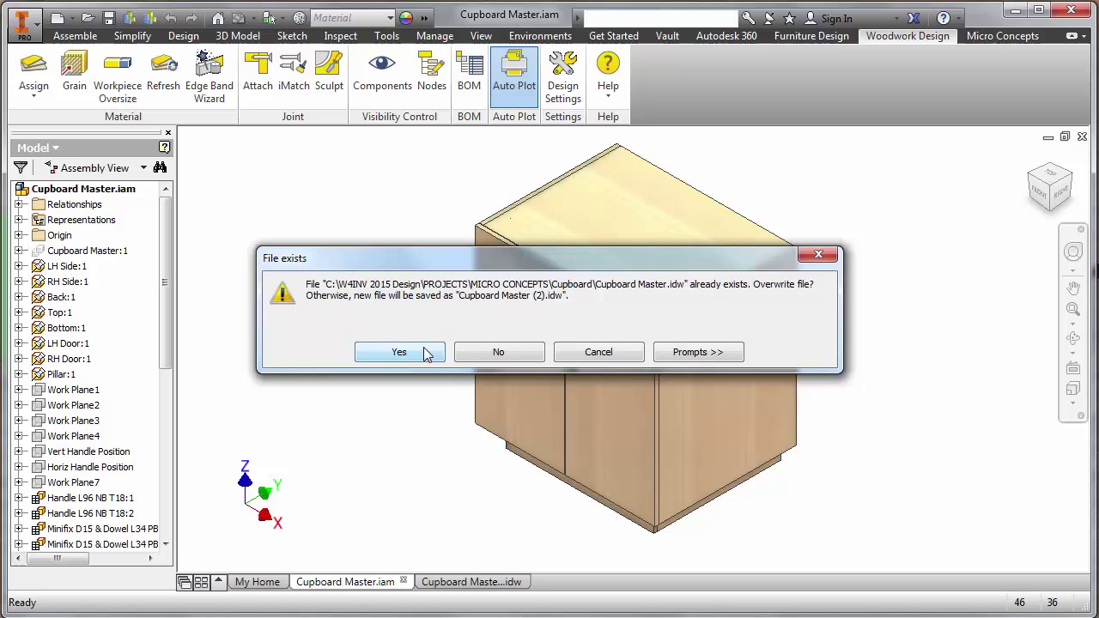
pyautogui.click(400, 352)
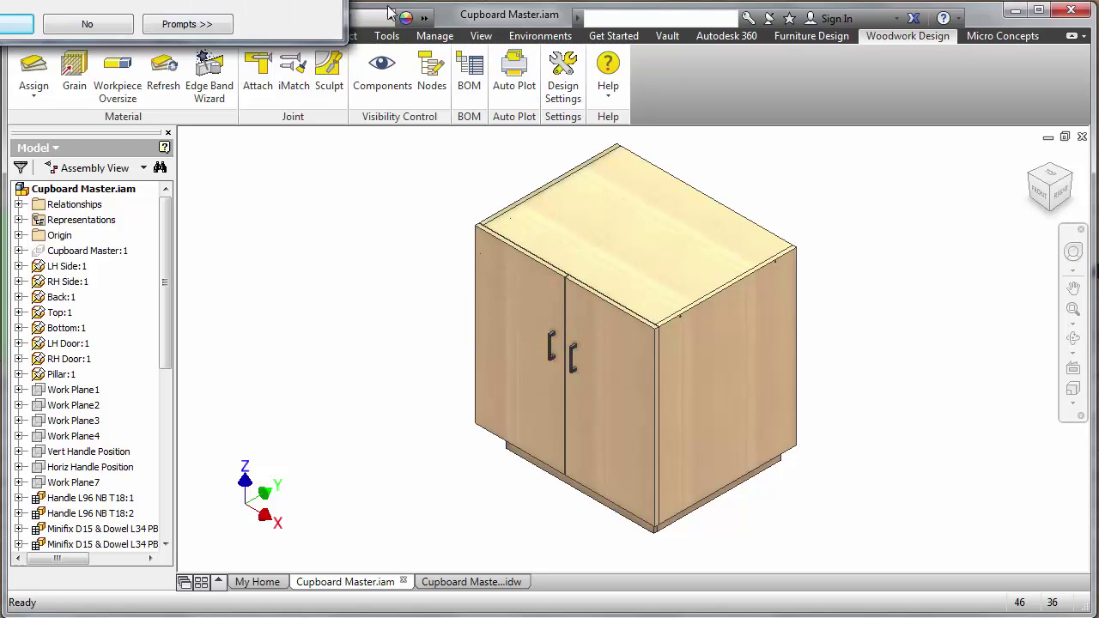
pyautogui.click(199, 151)
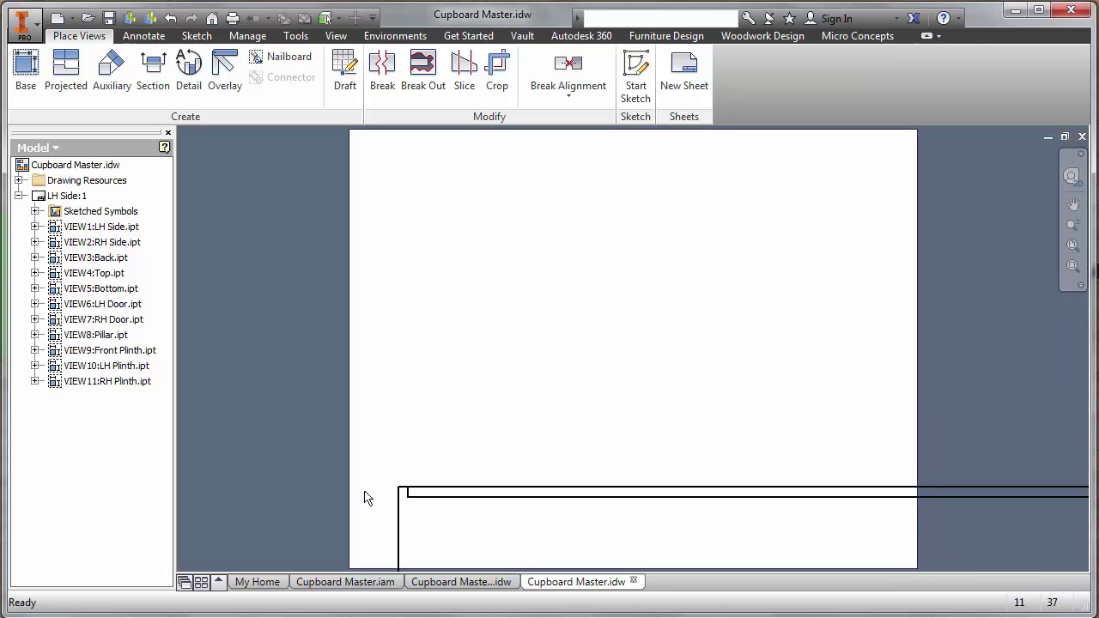
# Examine the plotted board views for their outlines, drilled holes and arrangement on the single sheet.
pyautogui.rightClick(844, 137)
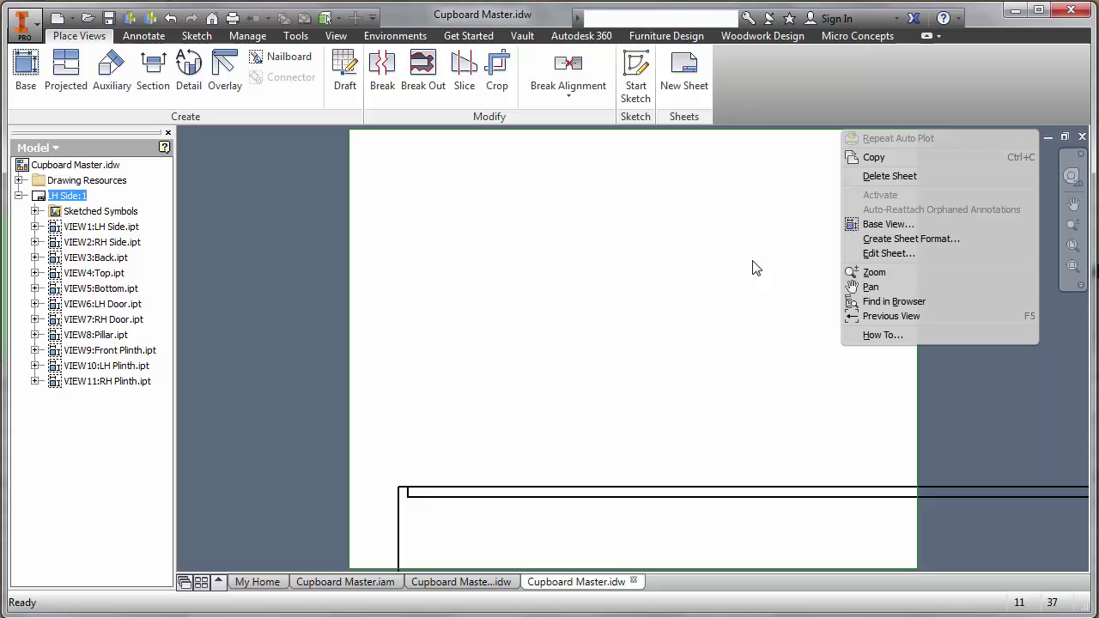
pyautogui.click(364, 299)
pyautogui.scroll(4, 365, 300)
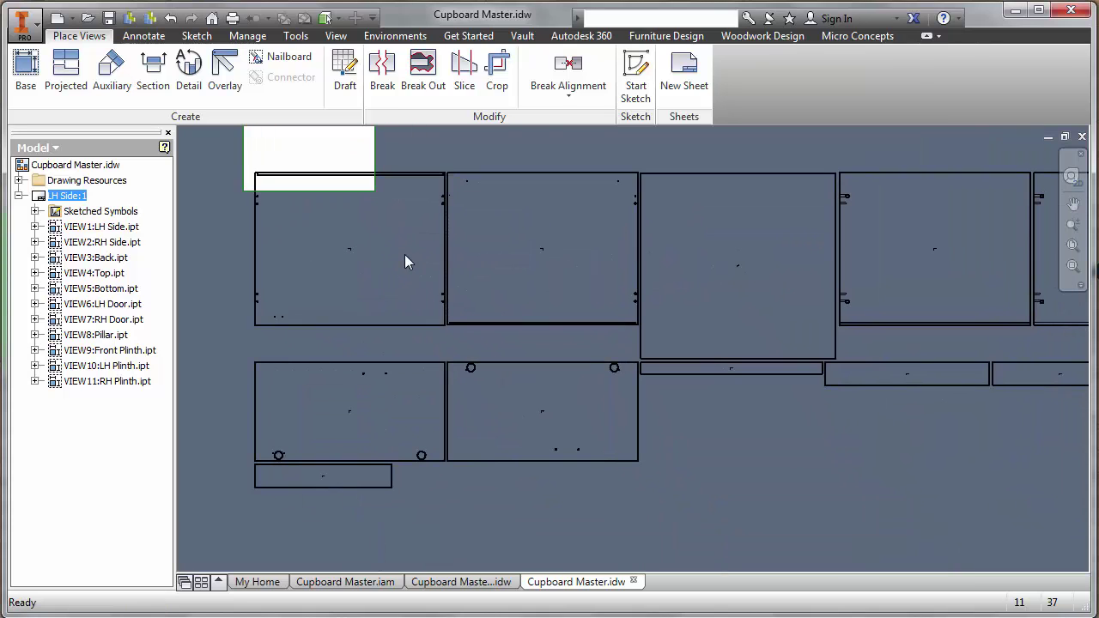
pyautogui.scroll(-2, 431, 213)
pyautogui.scroll(-3, 488, 279)
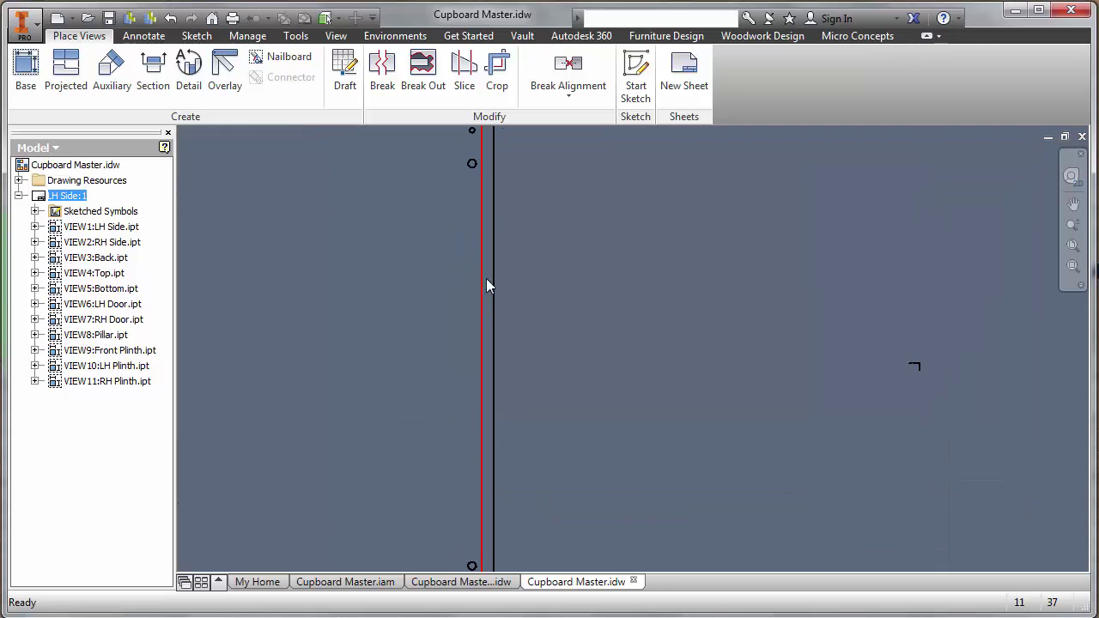
pyautogui.moveTo(495, 375); pyautogui.dragTo(480, 146, button='middle')
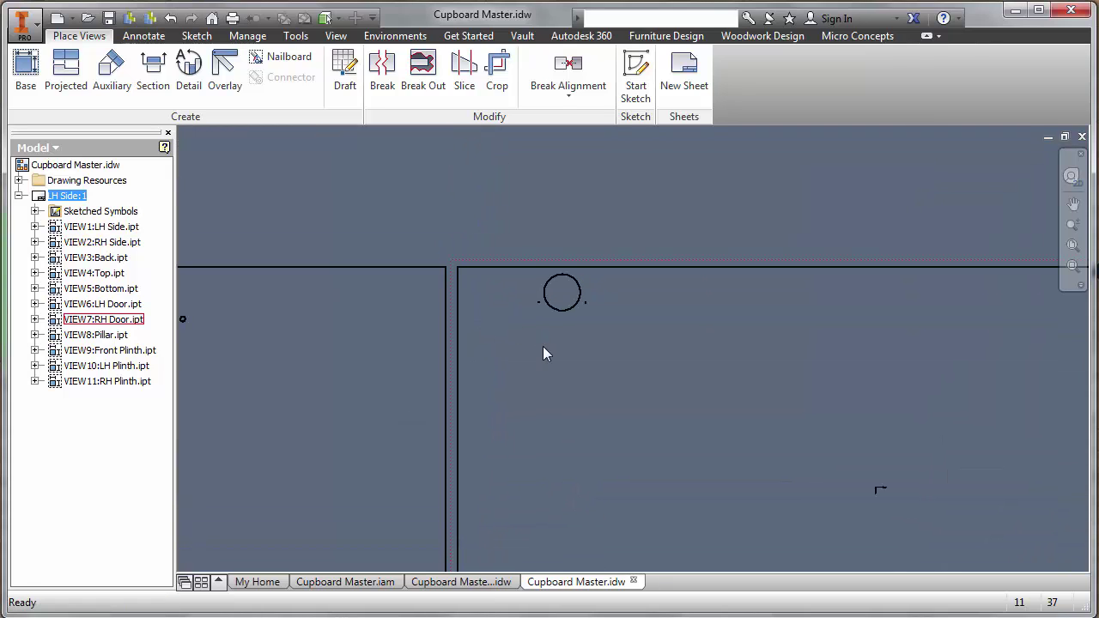
pyautogui.scroll(4, 485, 308)
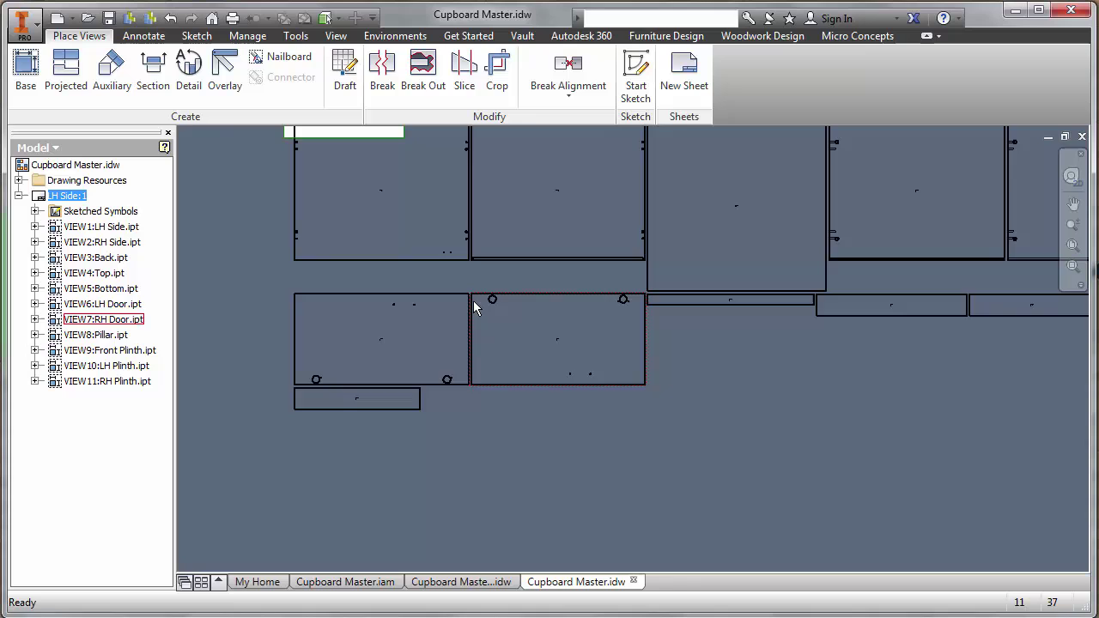
pyautogui.moveTo(473, 307)
pyautogui.mouseDown(button='middle')
pyautogui.moveTo(421, 375)
pyautogui.moveTo(478, 349)
pyautogui.mouseUp(button='middle')
pyautogui.scroll(2, 423, 375)
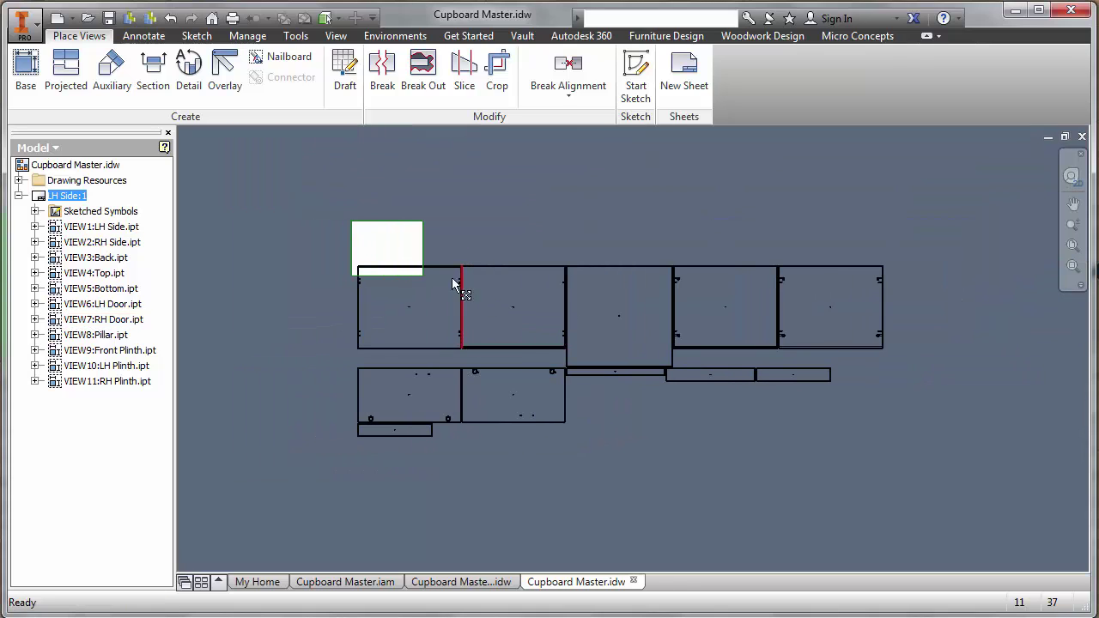
# Save a copy of the plotted drawing as Cupboard Master.dxf in the Cupboard folder.
pyautogui.click(24, 24)
pyautogui.moveTo(108, 202)
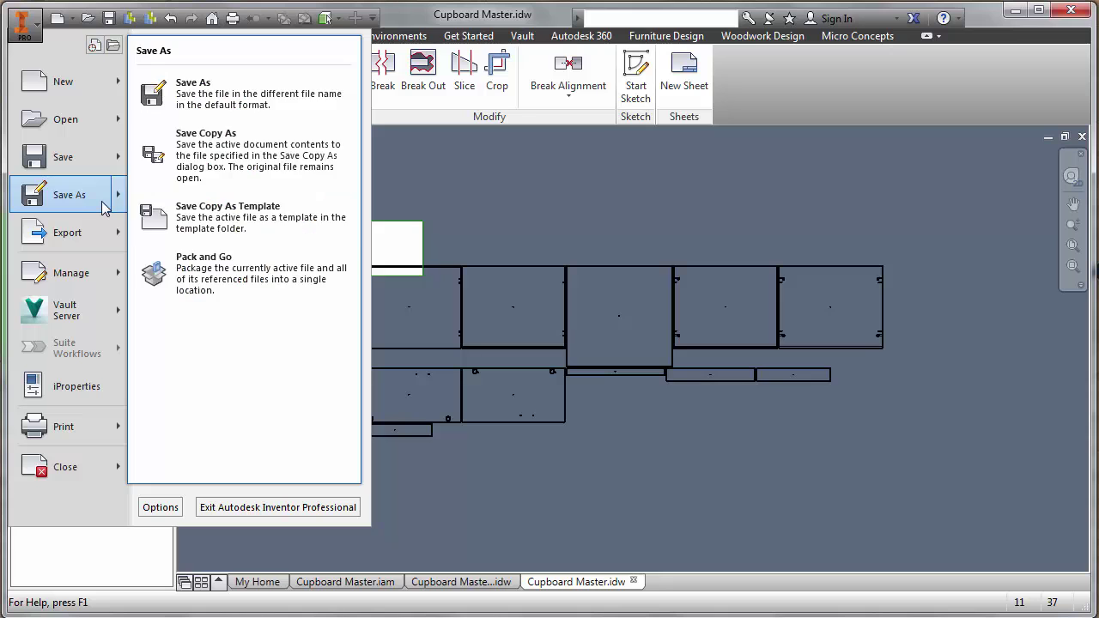
pyautogui.click(225, 153)
pyautogui.moveTo(462, 140); pyautogui.dragTo(381, 59)
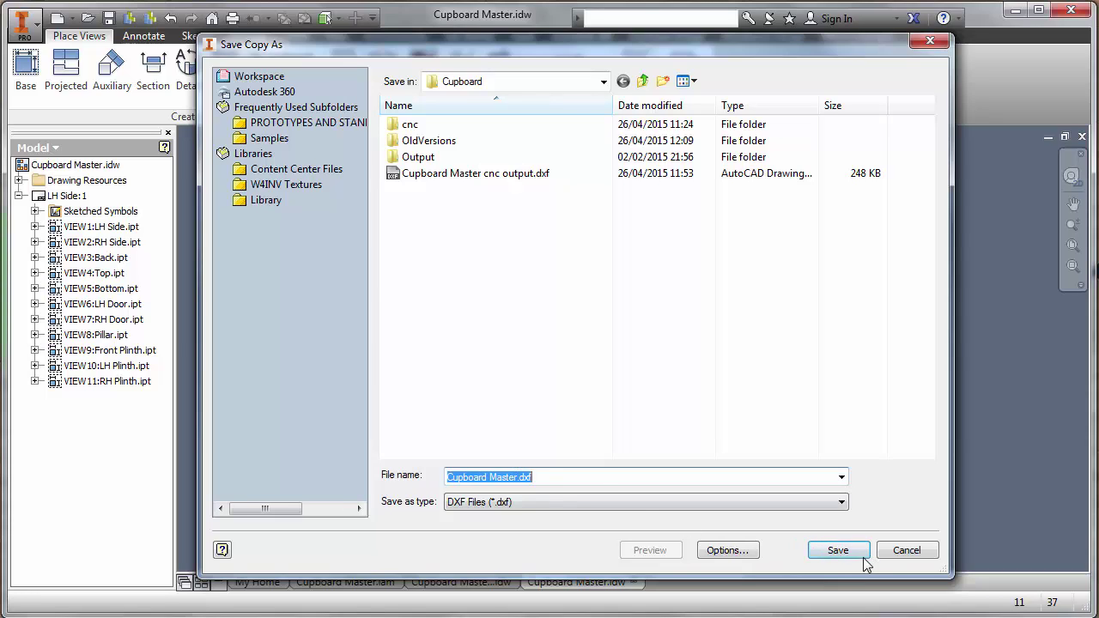
pyautogui.click(838, 551)
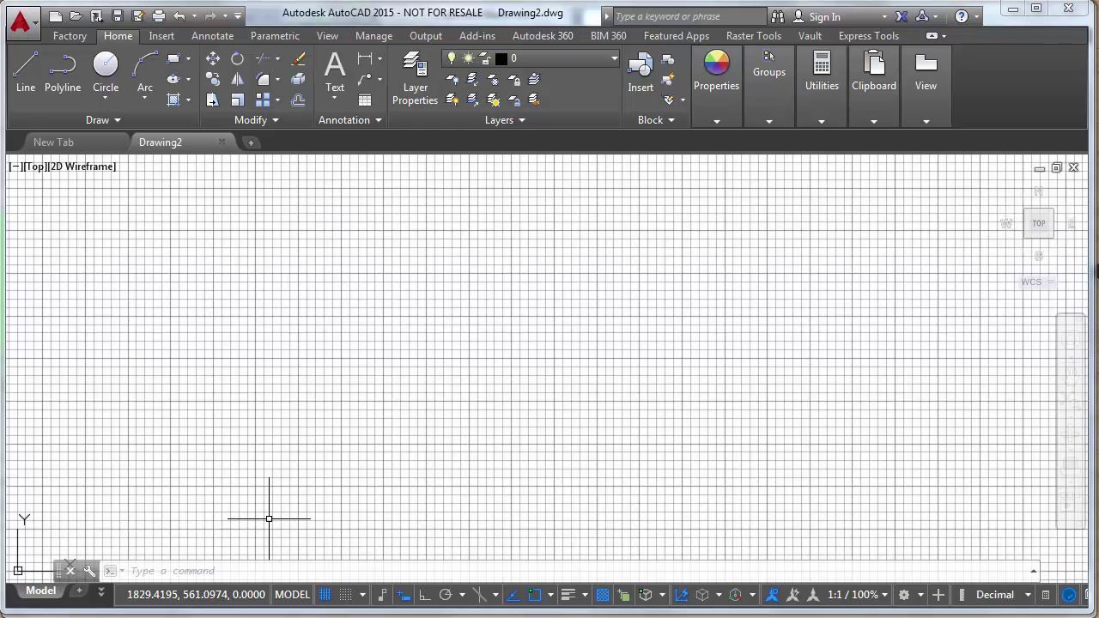
# Switch to AutoCAD, open Cupboard Master.dxf and examine the exported board outlines and holes.
pyautogui.click(75, 15)
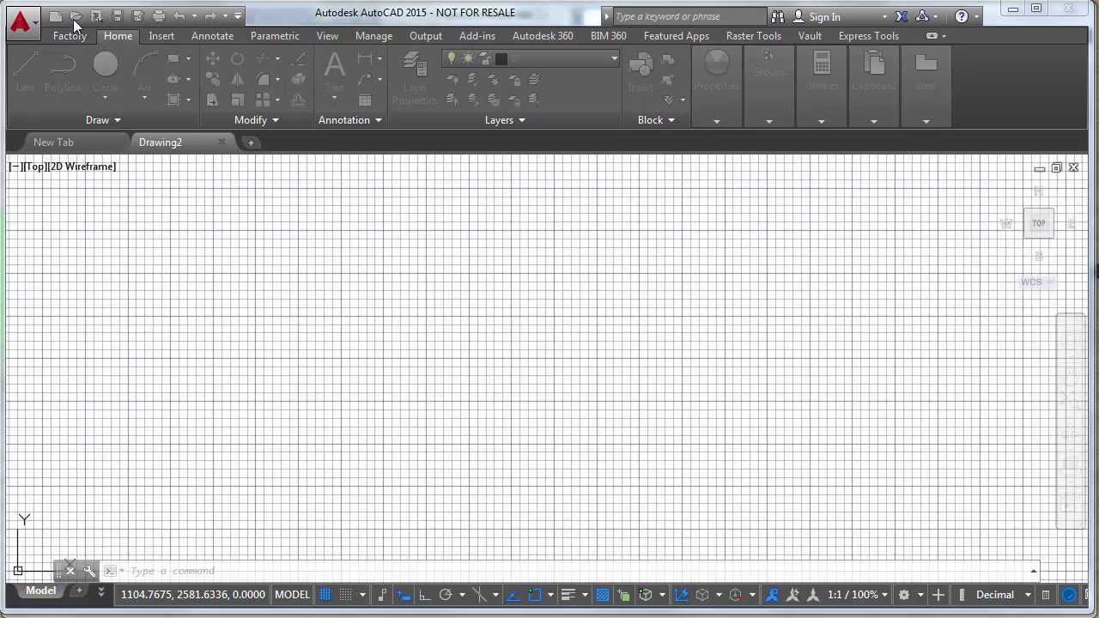
pyautogui.click(390, 243)
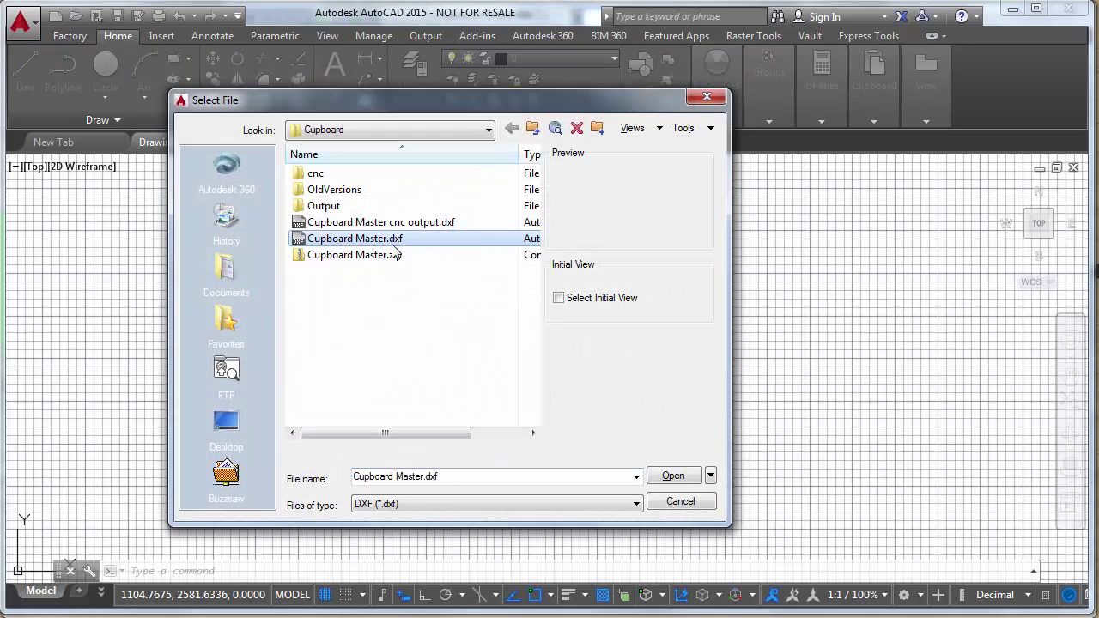
pyautogui.click(677, 476)
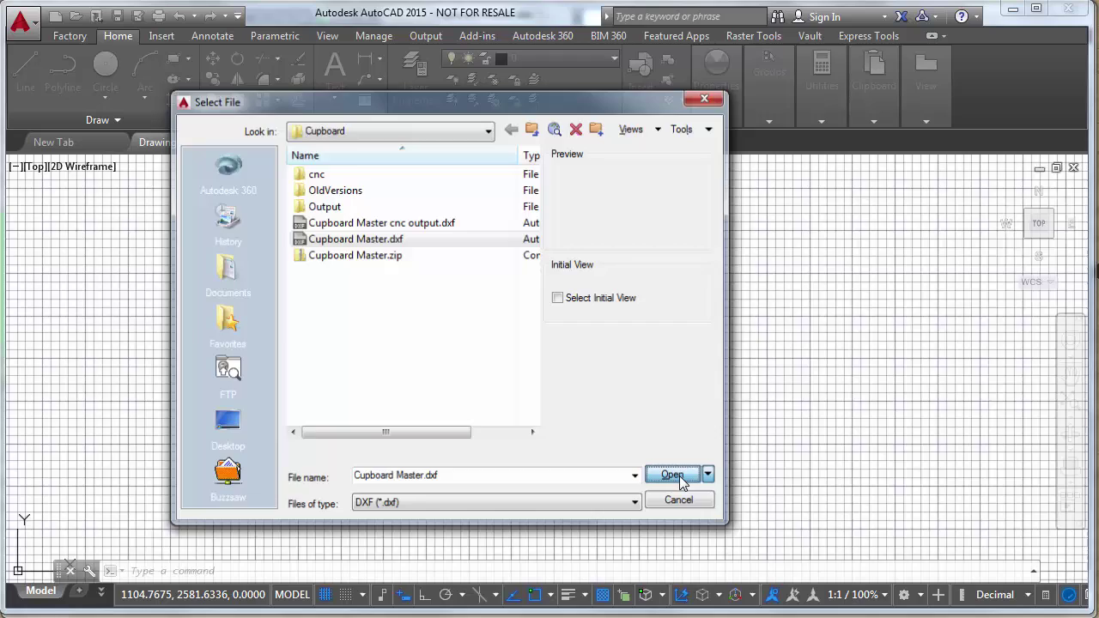
pyautogui.middleClick(637, 446)
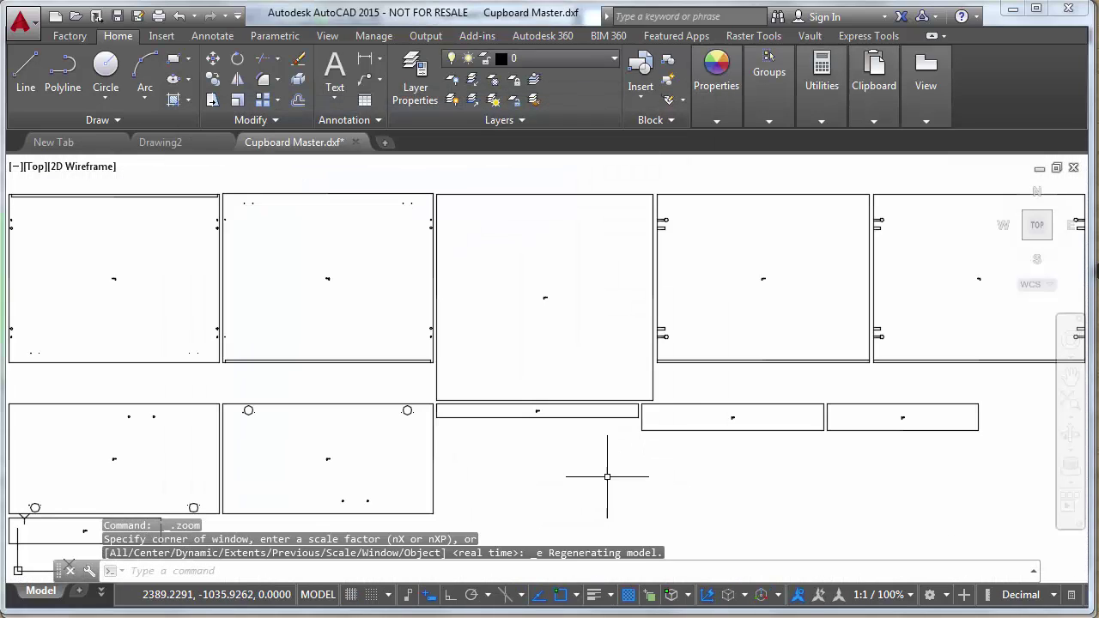
pyautogui.scroll(4, 675, 312)
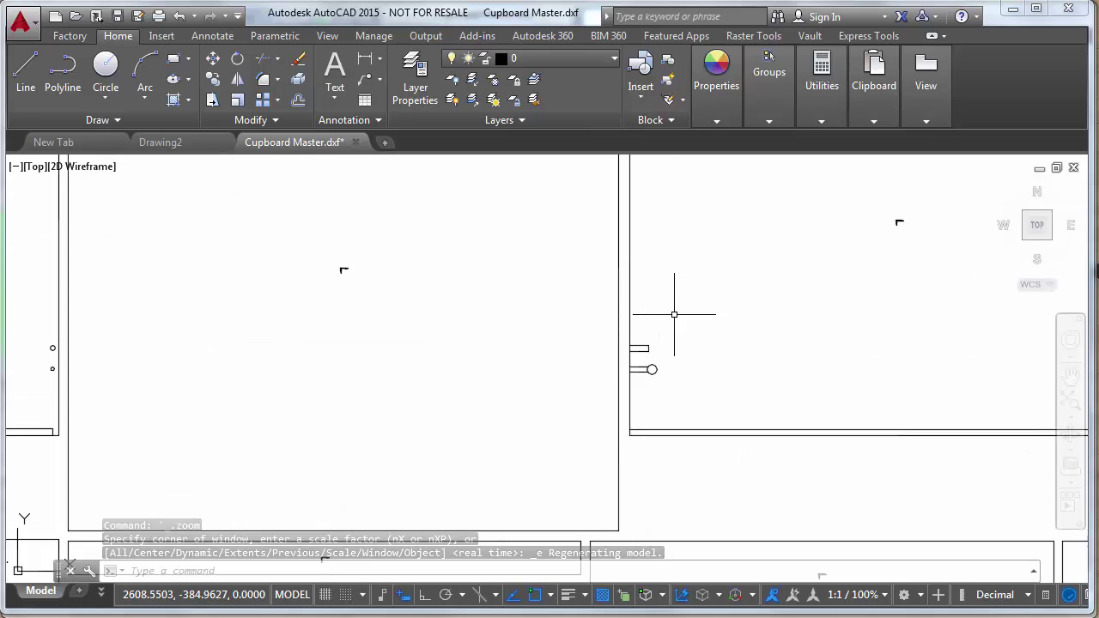
pyautogui.moveTo(662, 351)
pyautogui.mouseDown(button='middle')
pyautogui.moveTo(675, 454)
pyautogui.moveTo(665, 470)
pyautogui.mouseUp(button='middle')
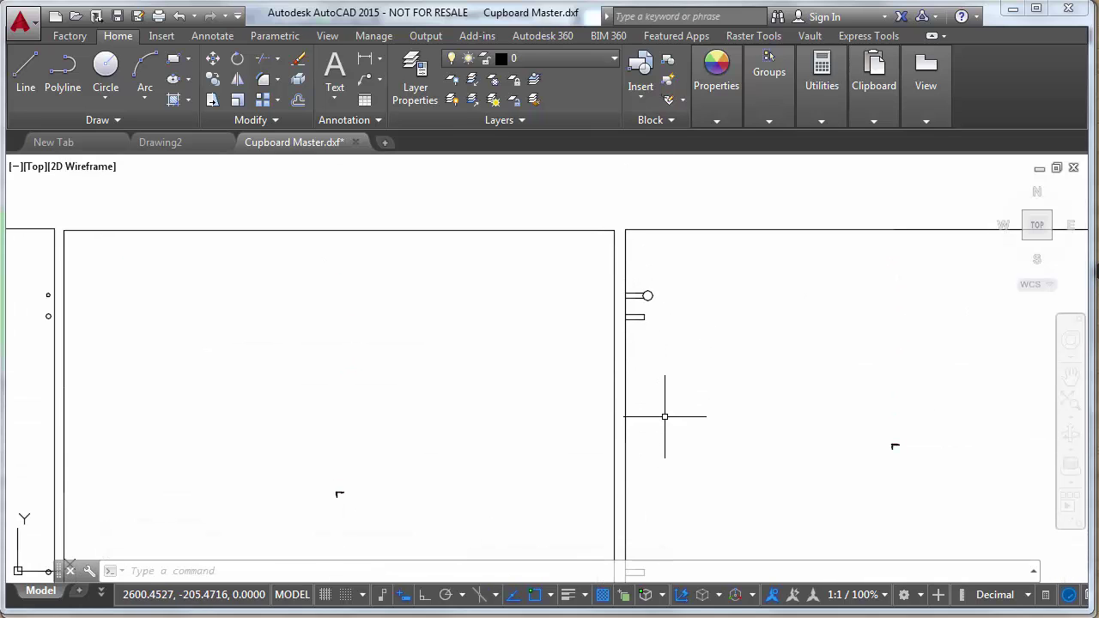
# Examine the axis arrow symbols at the board centres and the edge holes across the exported board layout.
pyautogui.moveTo(551, 528); pyautogui.dragTo(638, 417, button='middle')
pyautogui.moveTo(487, 391); pyautogui.dragTo(538, 375, button='middle')
pyautogui.scroll(3, 537, 375)
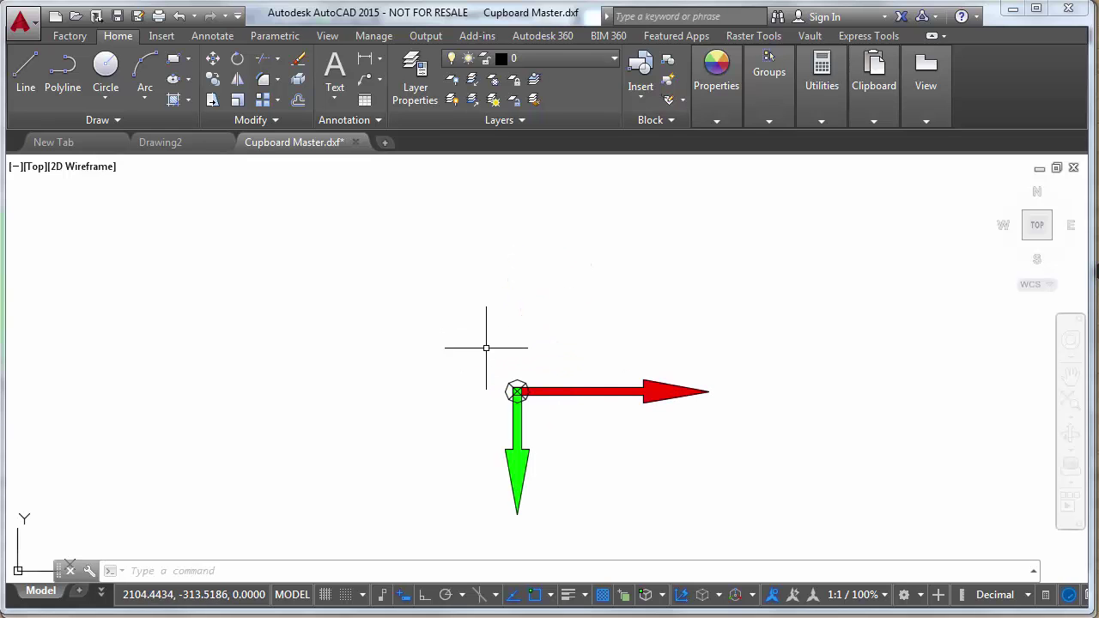
pyautogui.scroll(-3, 488, 346)
pyautogui.scroll(-3, 430, 373)
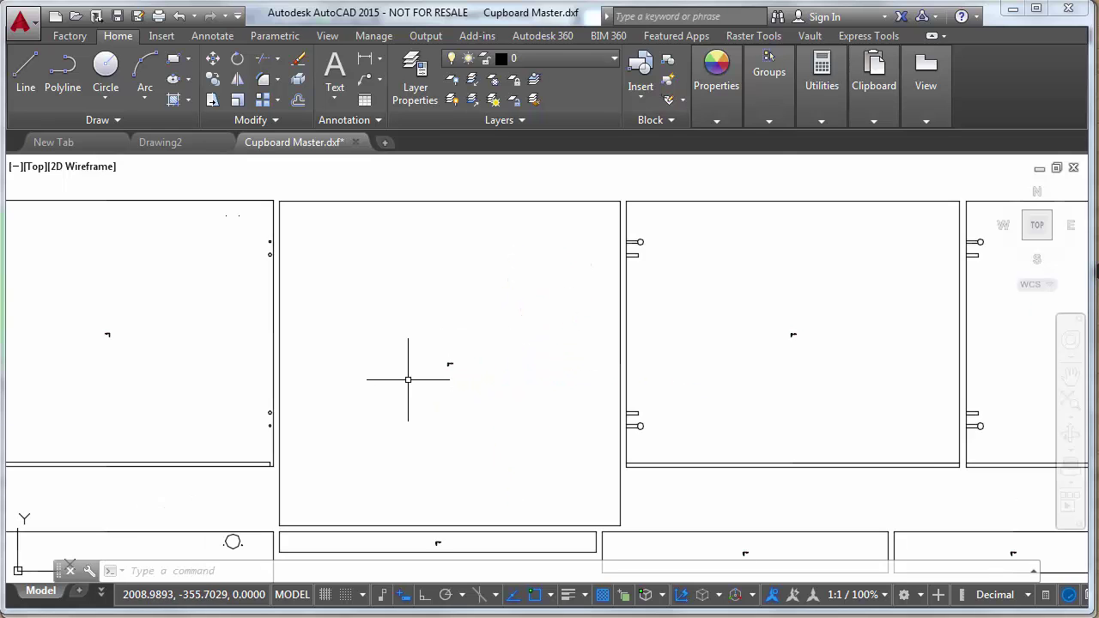
pyautogui.moveTo(407, 375)
pyautogui.mouseDown(button='middle')
pyautogui.moveTo(488, 334)
pyautogui.moveTo(506, 309)
pyautogui.moveTo(489, 345)
pyautogui.mouseUp(button='middle')
pyautogui.scroll(-2, 392, 393)
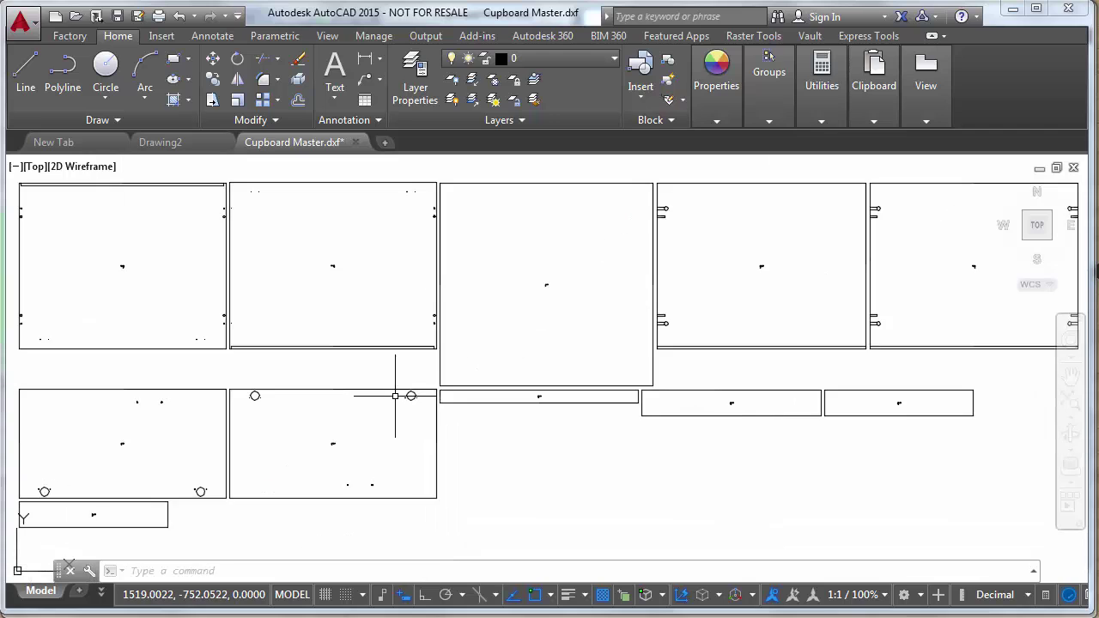
# Regenerate the drawing to smooth the large round hole and its two small side holes on the lower board, and review the full board layout.
pyautogui.moveTo(392, 392); pyautogui.dragTo(571, 351, button='middle')
pyautogui.scroll(2, 392, 387)
pyautogui.moveTo(392, 387); pyautogui.dragTo(493, 343, button='middle')
pyautogui.scroll(2, 526, 352)
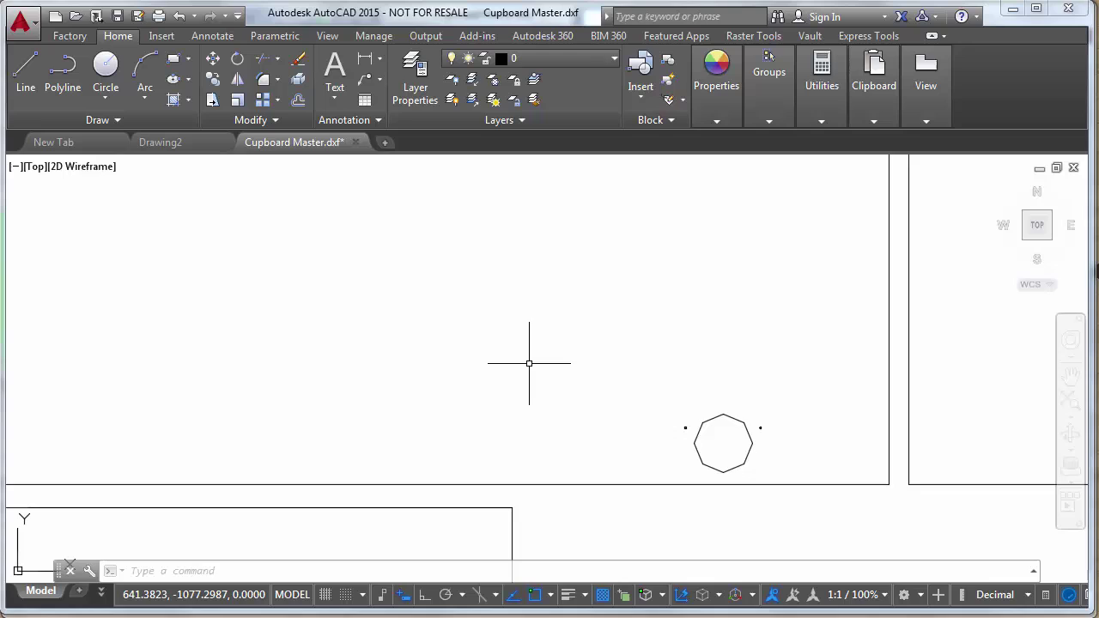
pyautogui.press('Return')
pyautogui.scroll(3, 625, 382)
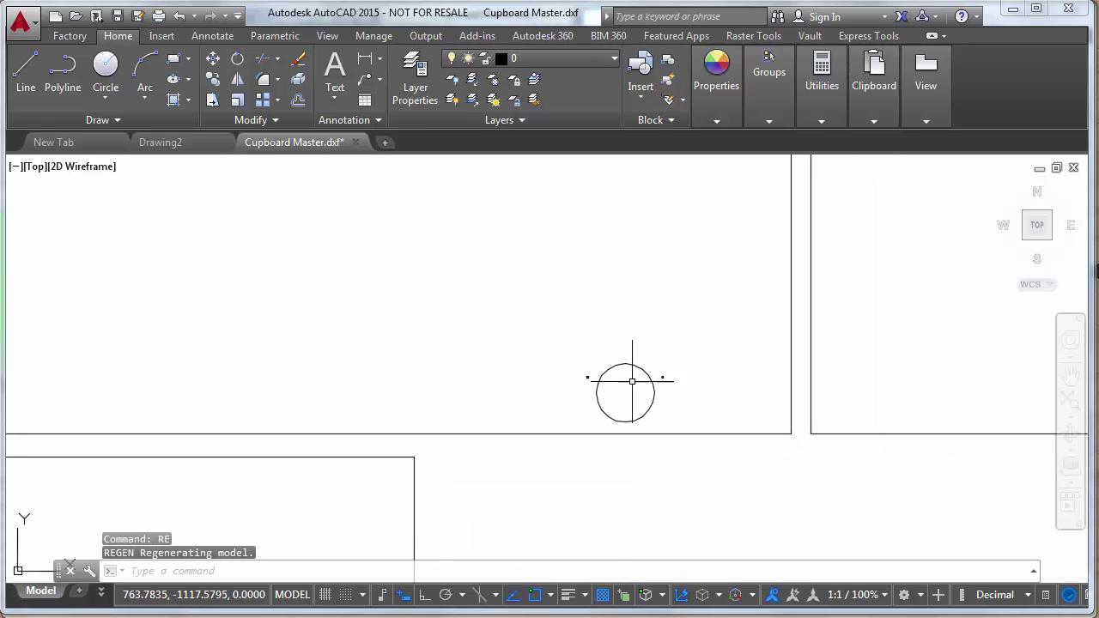
pyautogui.write('RE')
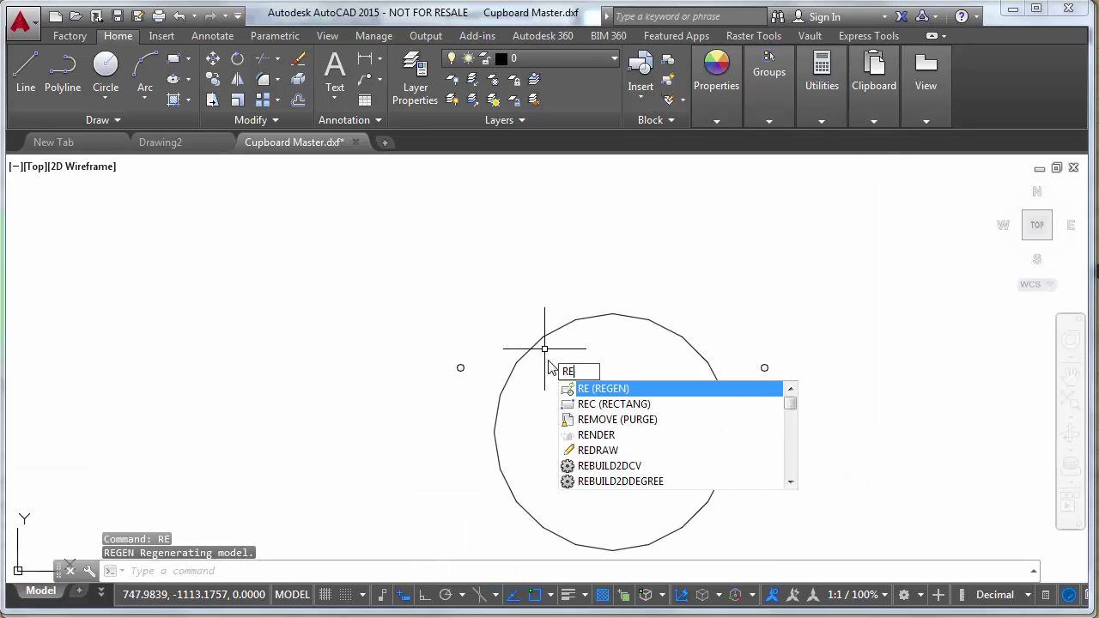
pyautogui.press('Return')
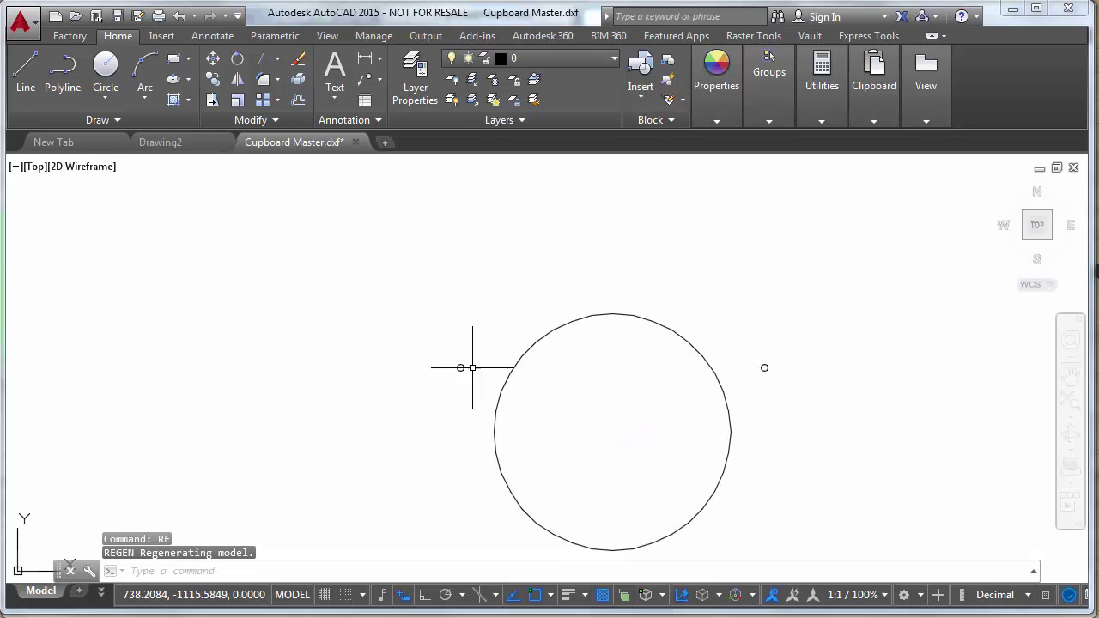
pyautogui.scroll(-8, 500, 389)
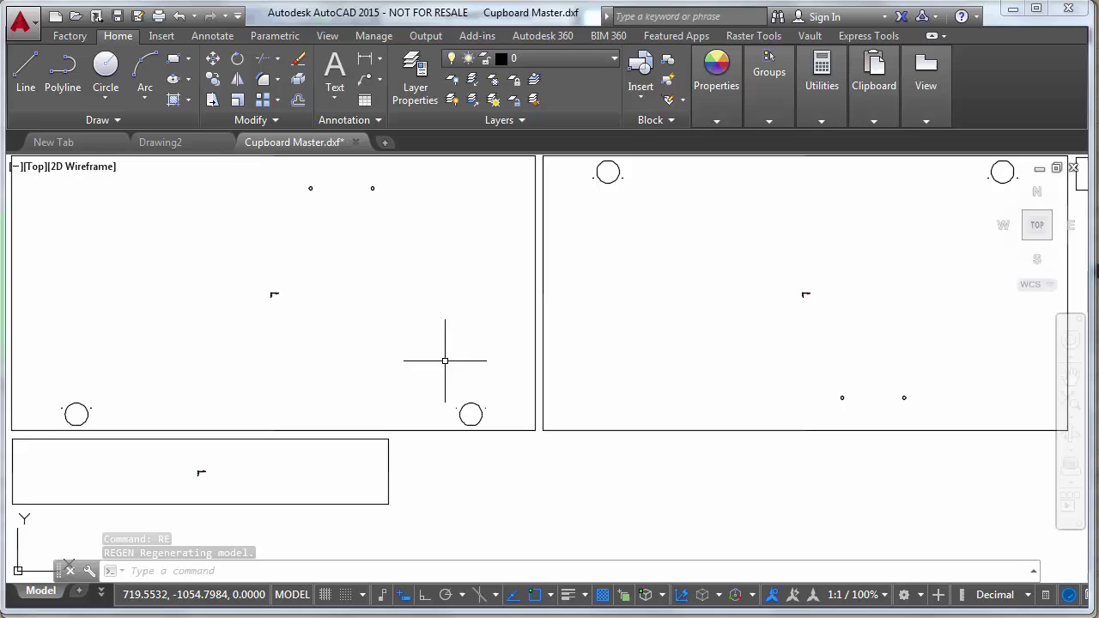
pyautogui.scroll(-6, 529, 379)
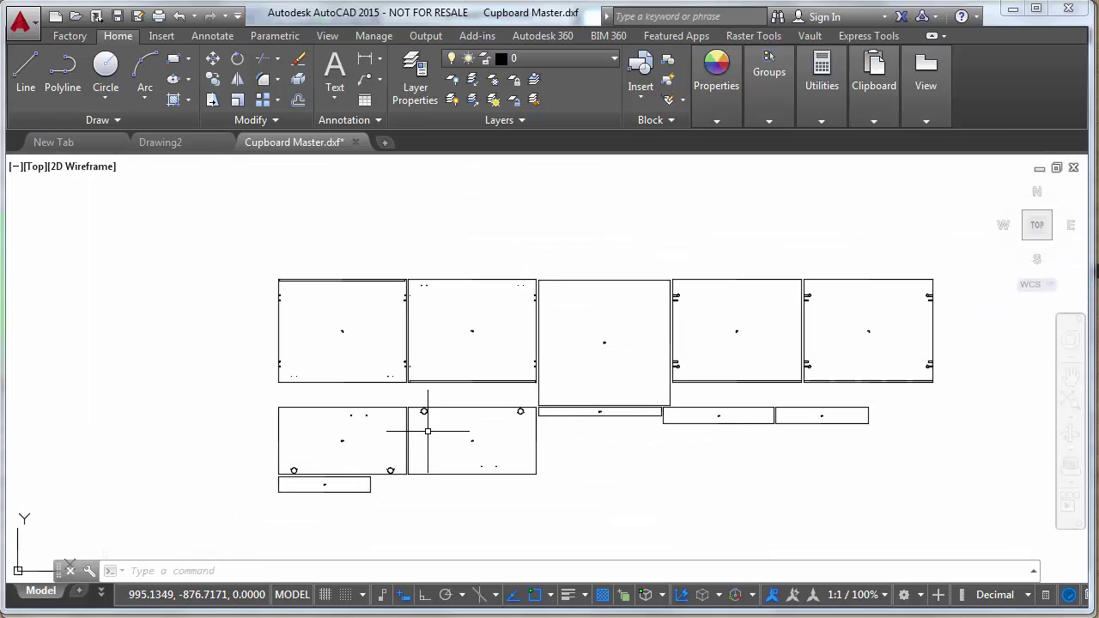